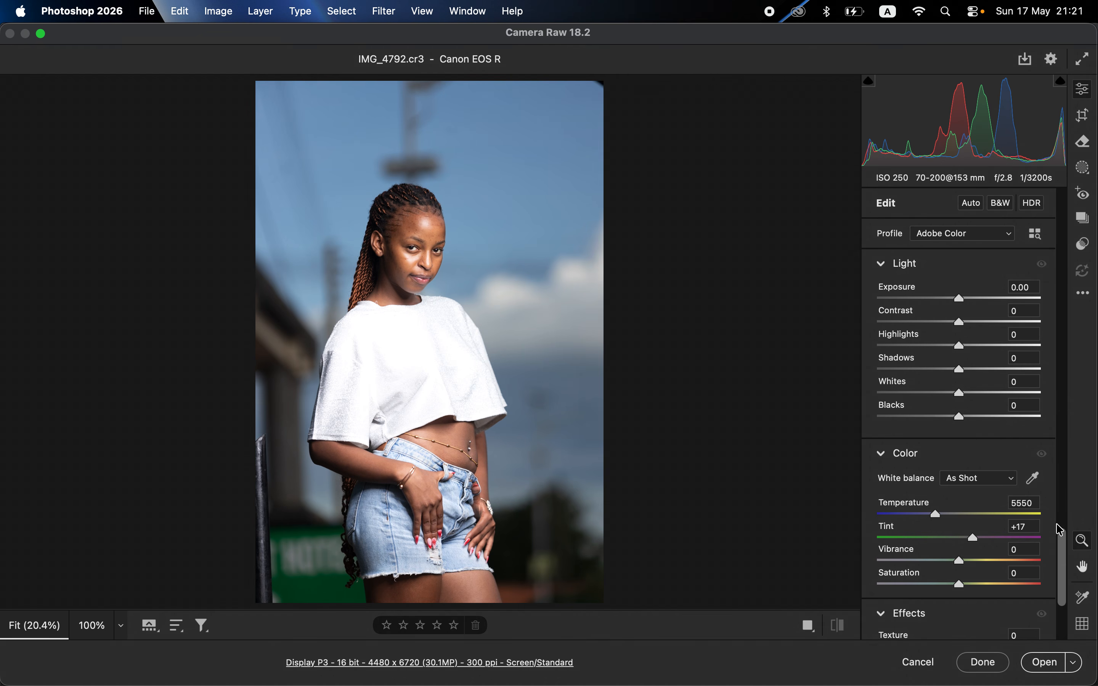
Step: Set Highlights to -62, Whites to -45, Contrast to +16, Shadows to +14 and Blacks to -8, and compare before and after
left_click_drag(1064, 554, 1069, 214)
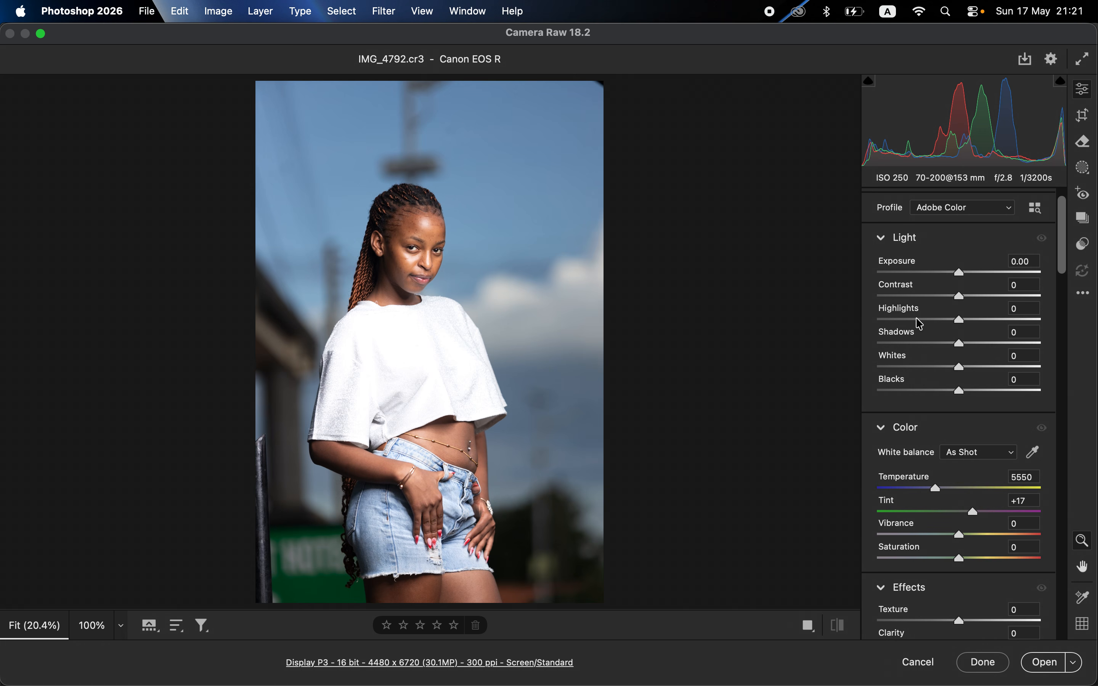
left_click_drag(914, 320, 896, 320)
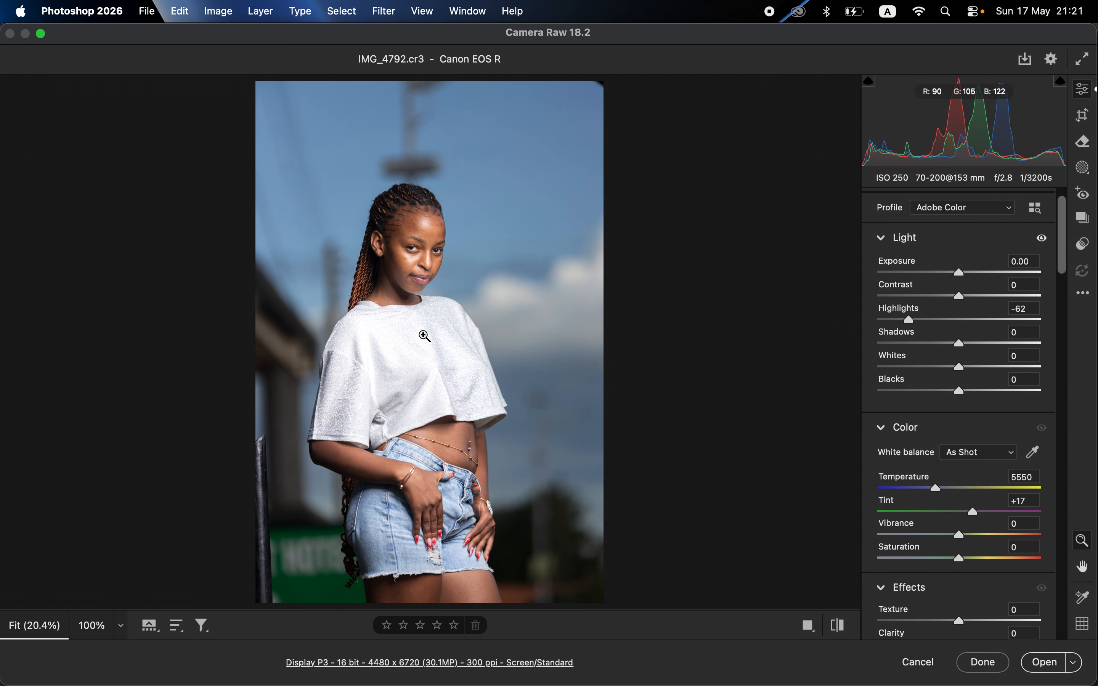
left_click_drag(950, 372, 922, 371)
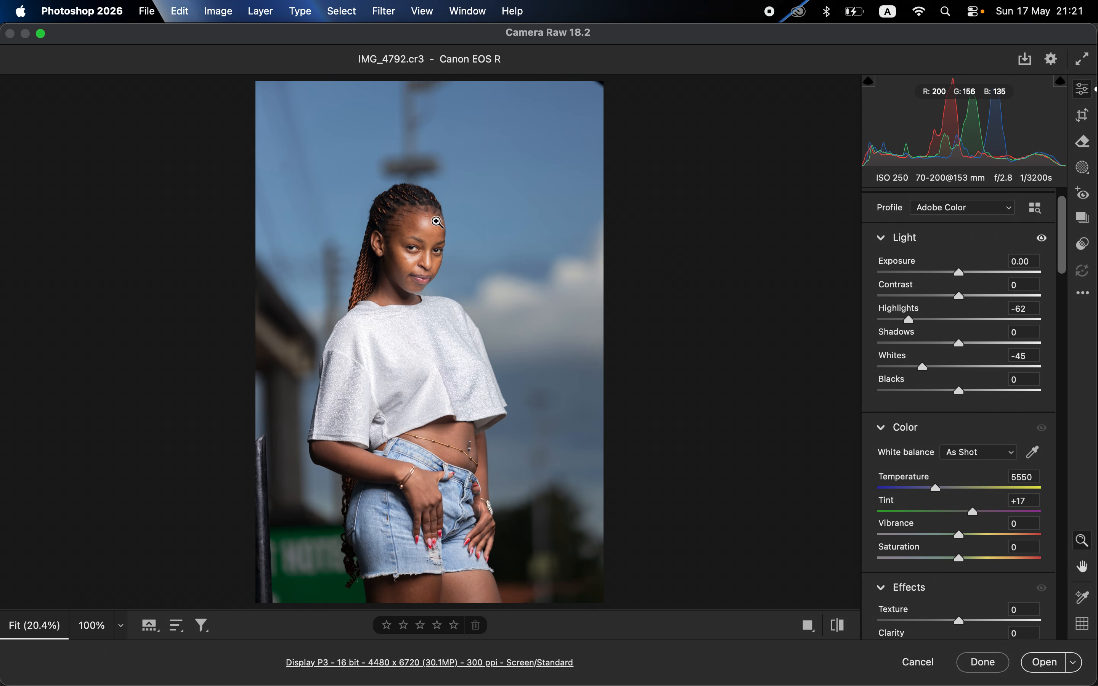
left_click_drag(961, 297, 977, 300)
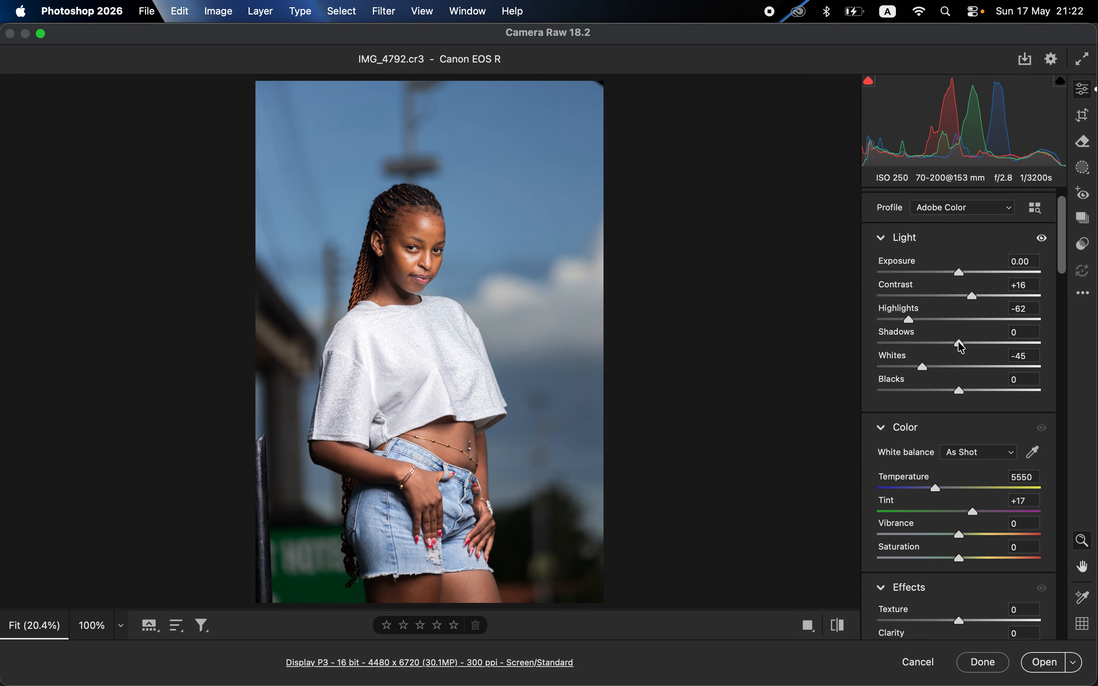
left_click_drag(964, 343, 975, 345)
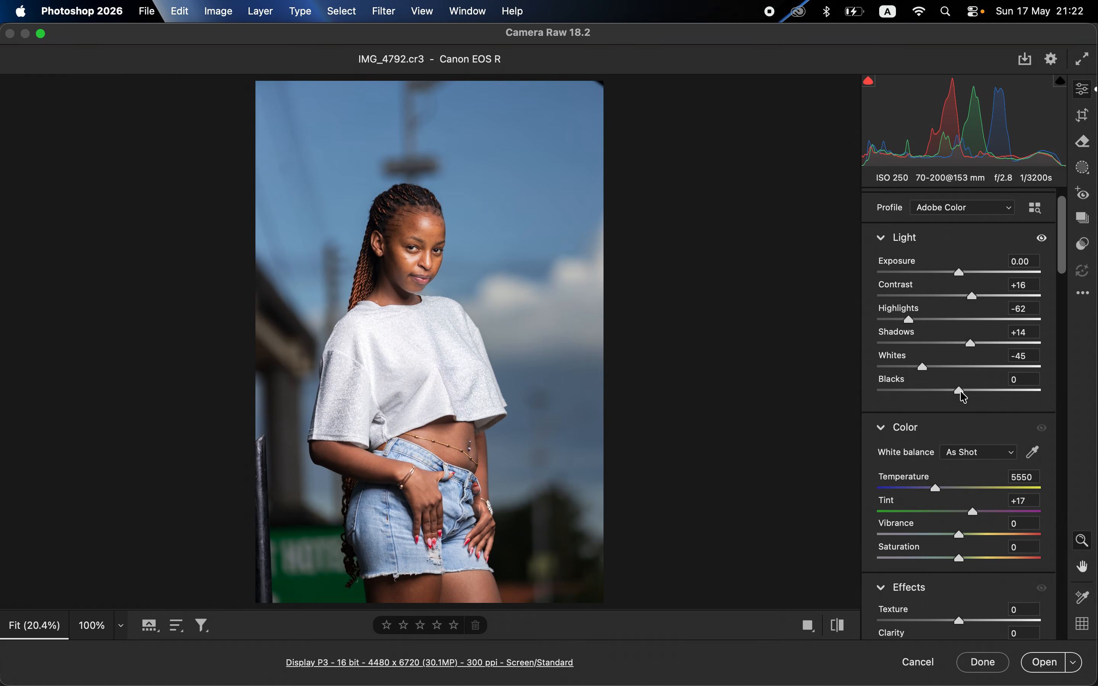
left_click_drag(958, 392, 950, 390)
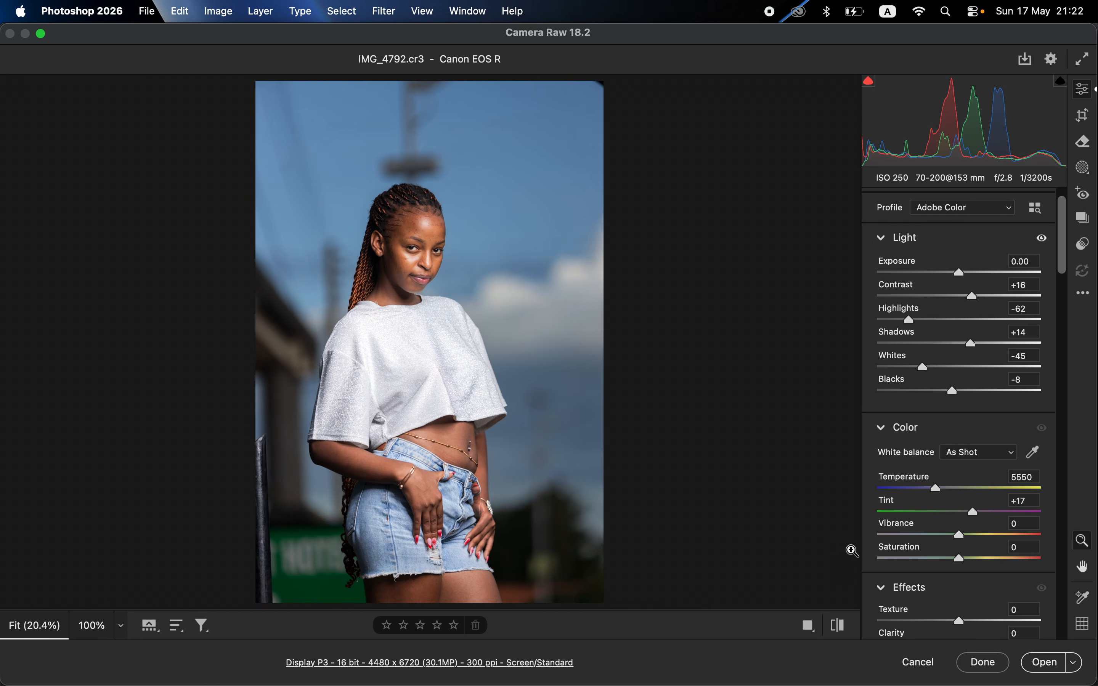
left_click(840, 629)
left_click(840, 629)
Step: Warm the portrait's white balance by setting the Temperature to 5700
left_click_drag(1061, 275, 1065, 309)
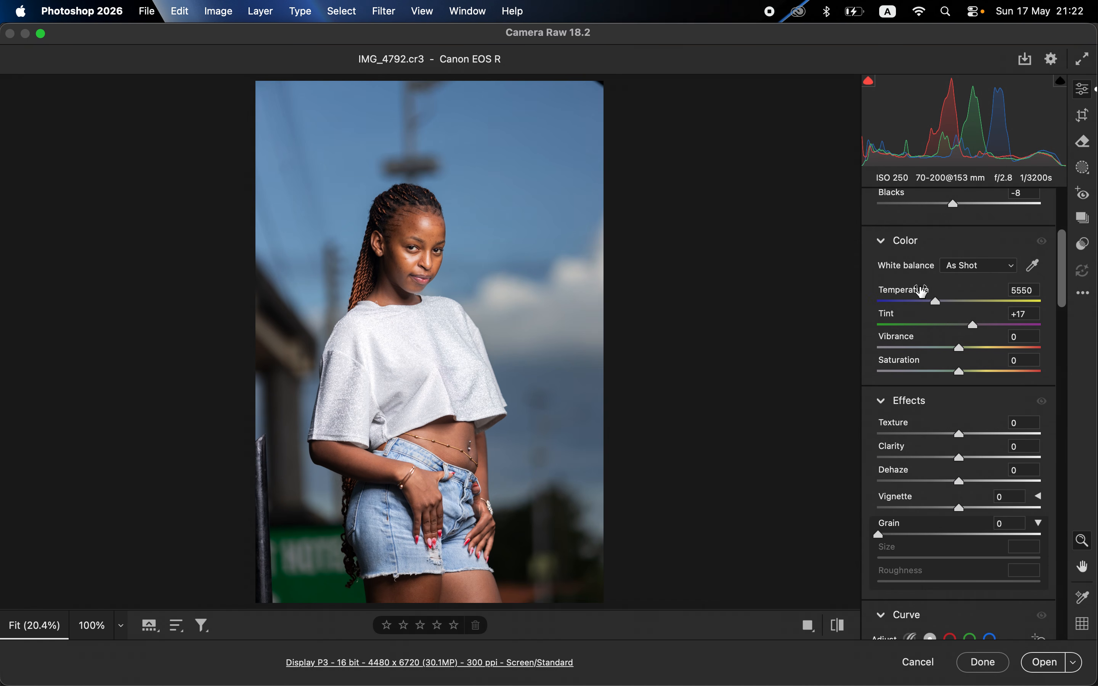
mouse_move(892, 291)
left_click_drag(941, 308, 941, 305)
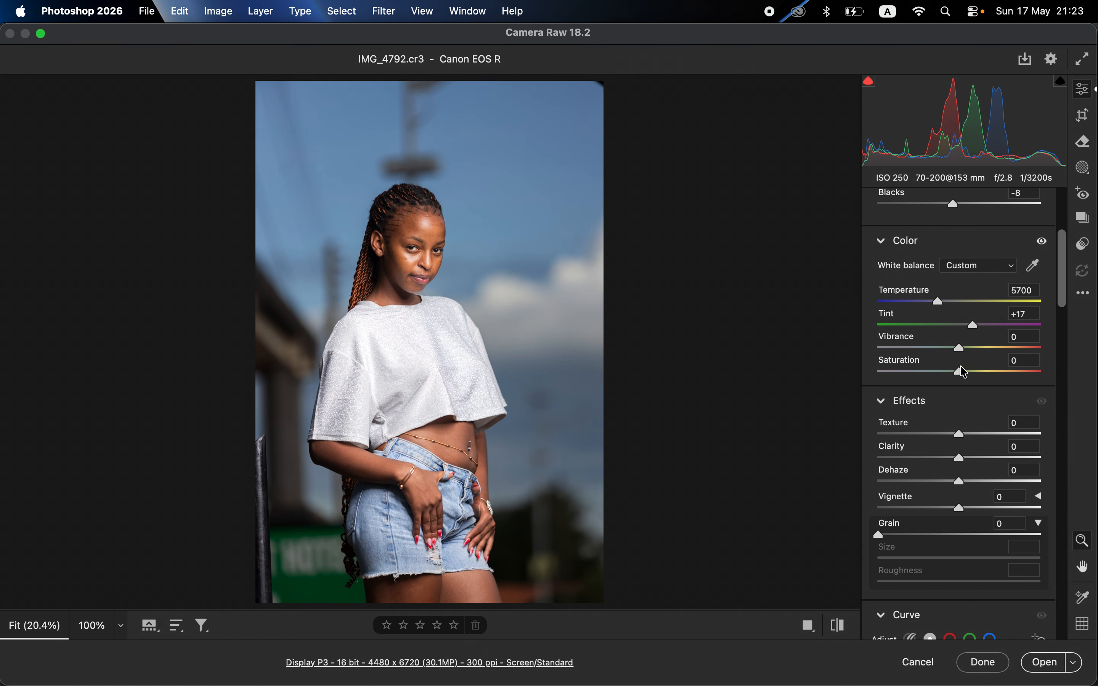
Step: Try the photo's Saturation at +62 and reset it to 0, and set Vibrance to +12
left_click_drag(966, 376, 1017, 374)
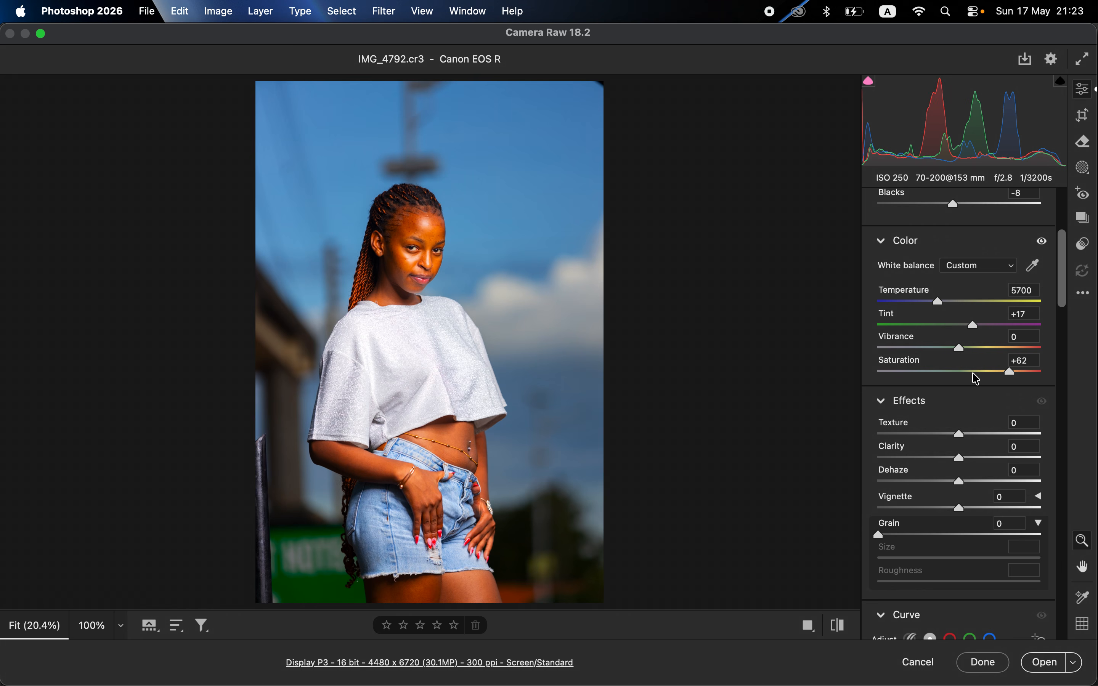
double_click(1007, 374)
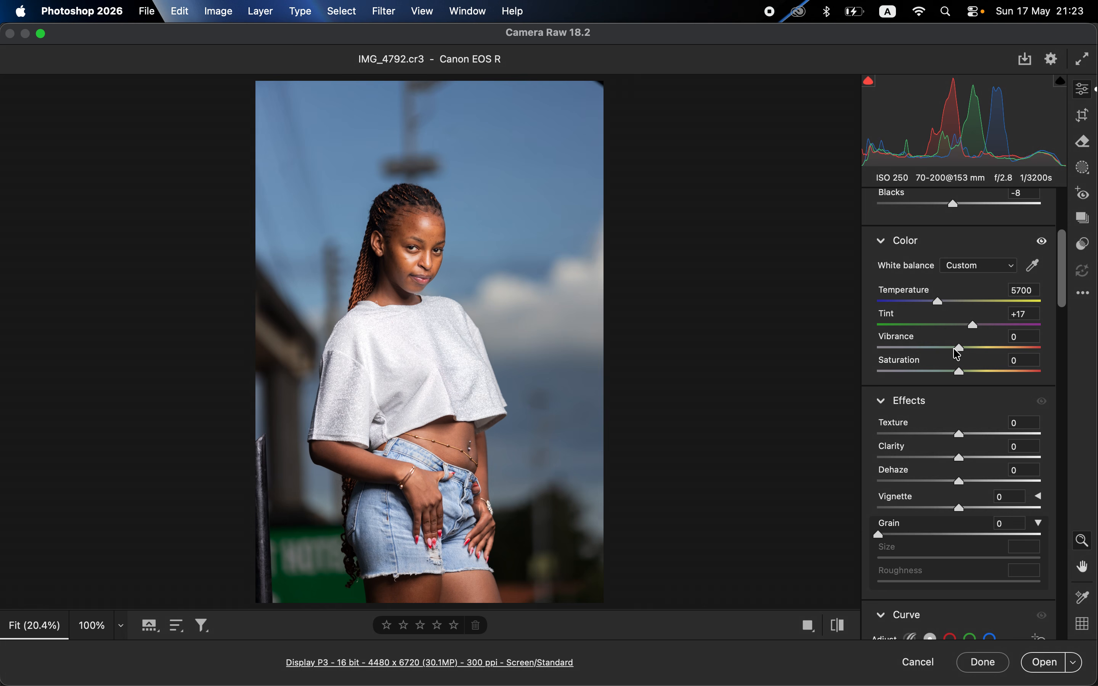
left_click_drag(962, 351, 1025, 347)
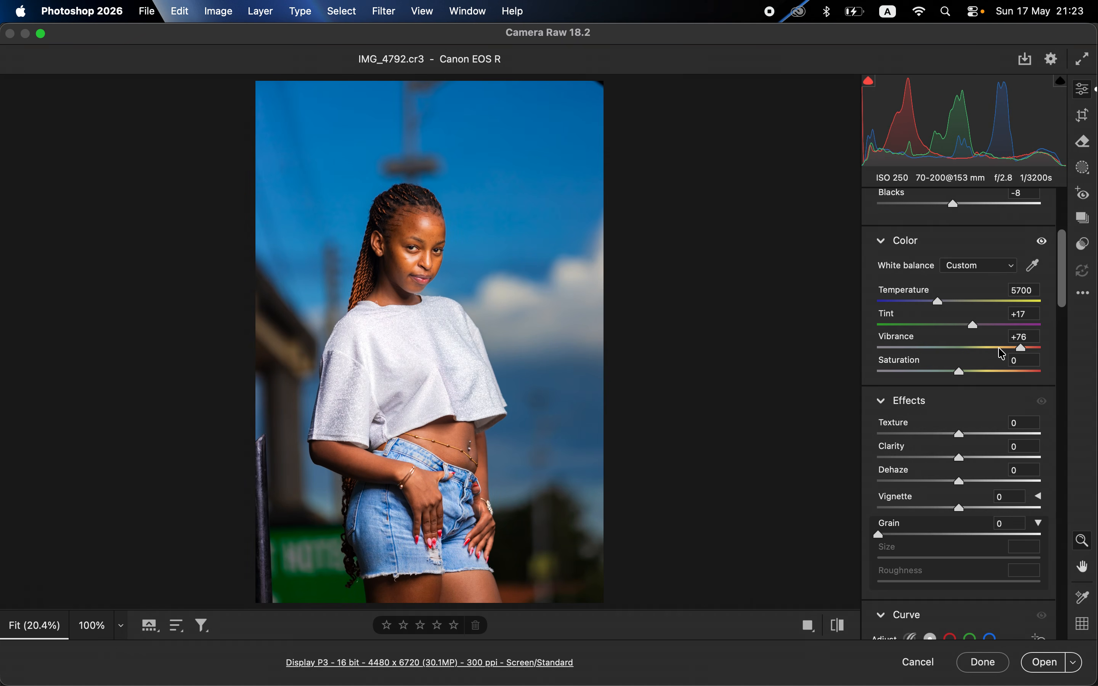
left_click_drag(1017, 349, 971, 352)
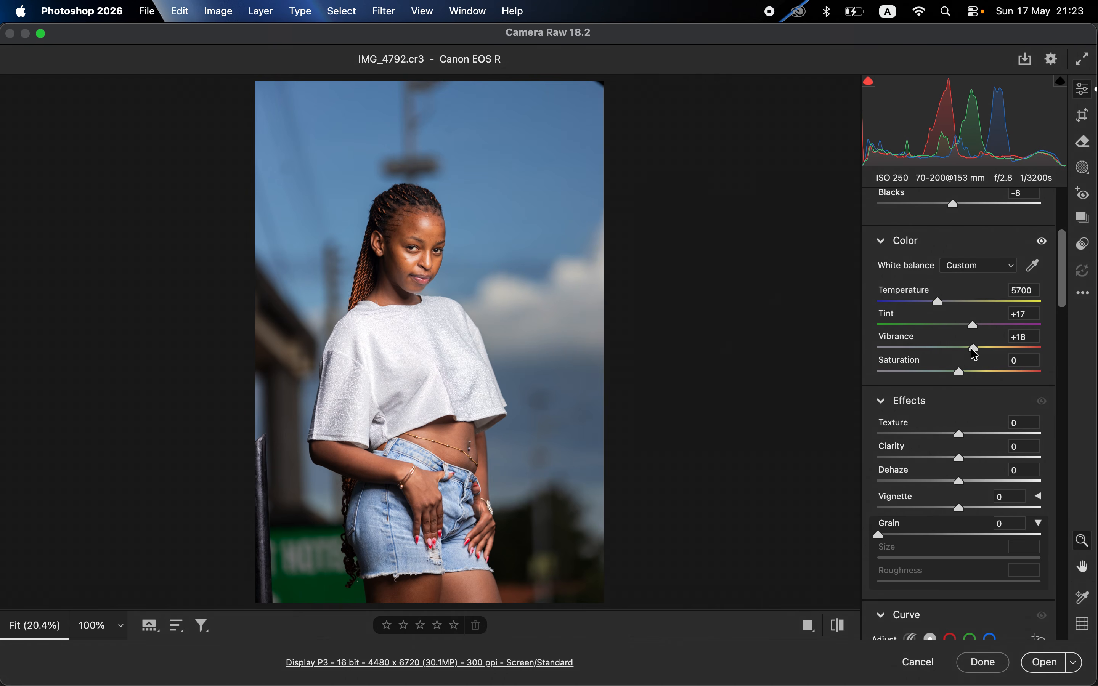
left_click_drag(976, 352, 970, 355)
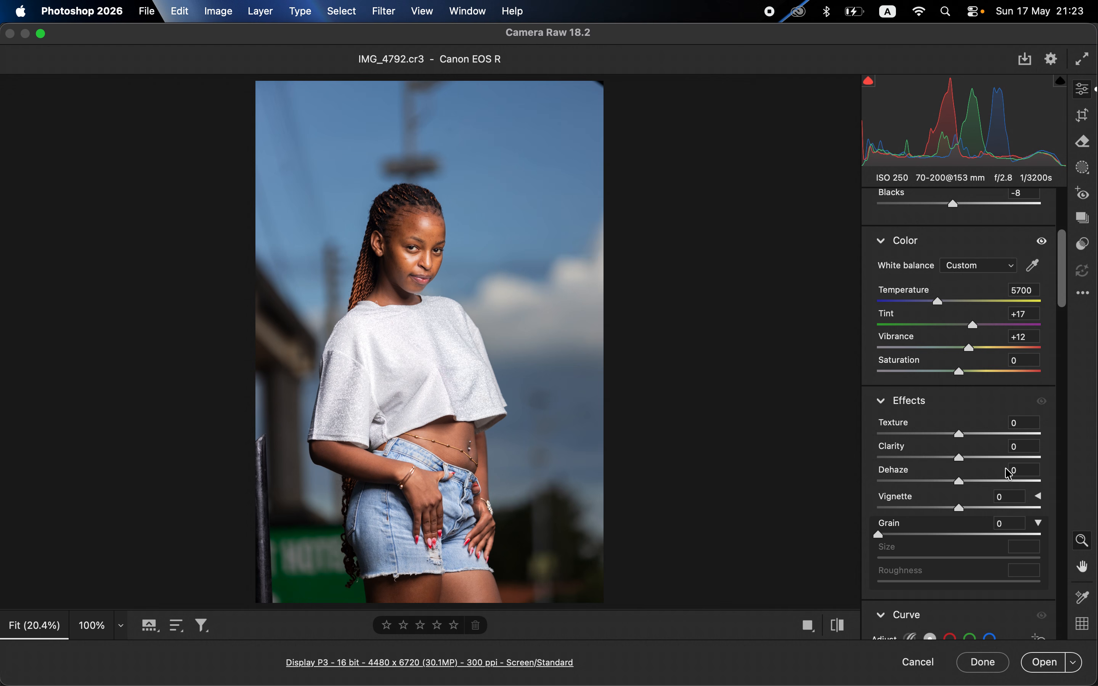
Step: Sample the blue sky beside the woman's head as a Point Color in the Color Mixer
scroll(1008, 475, "down", 15)
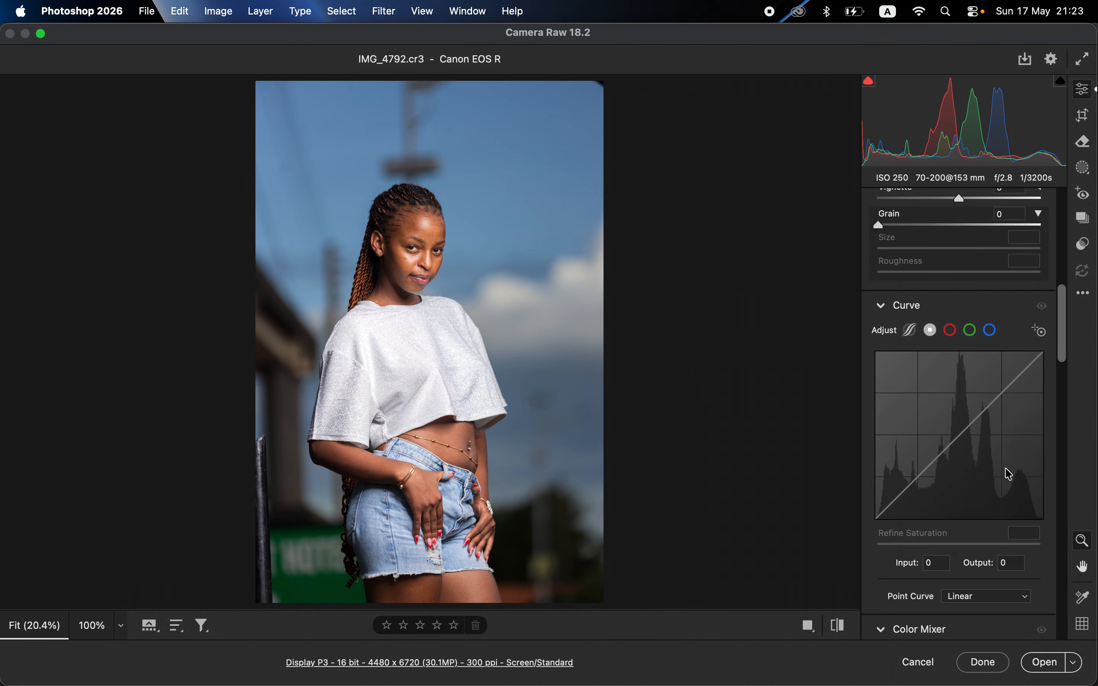
scroll(1008, 474, "down", 3)
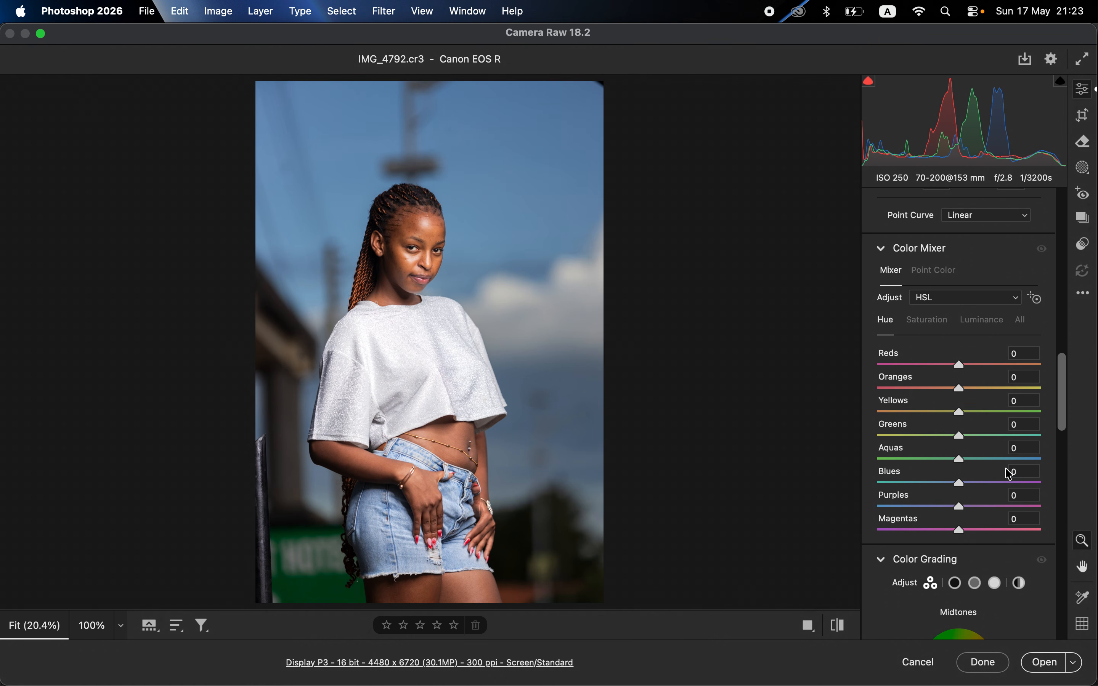
left_click(928, 278)
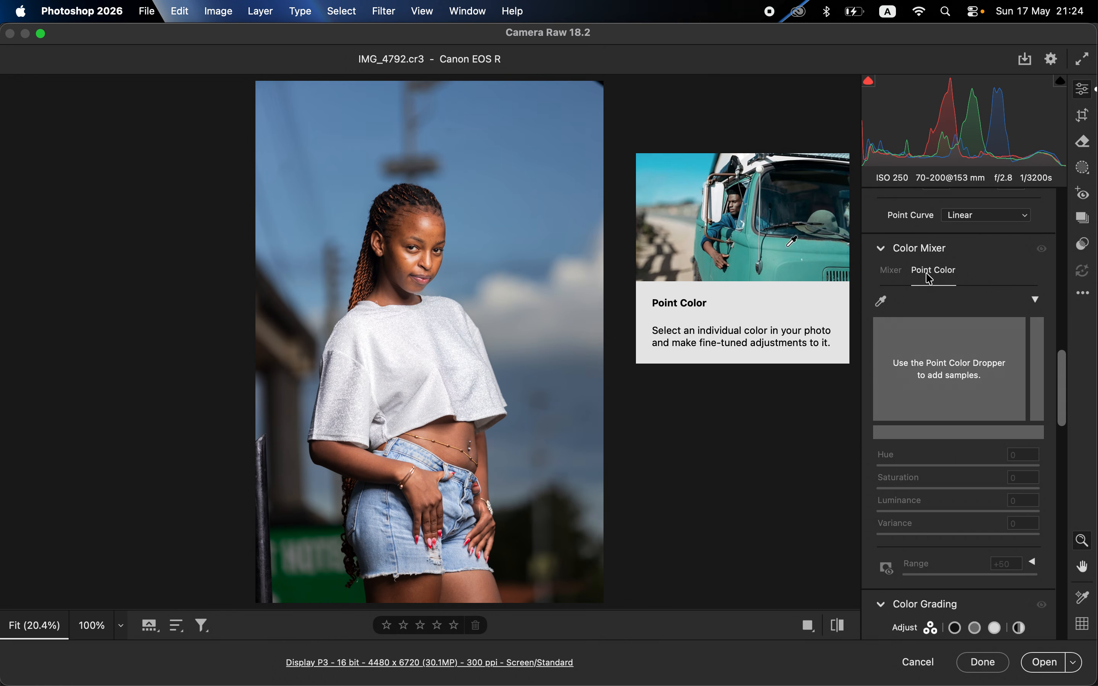
left_click(887, 271)
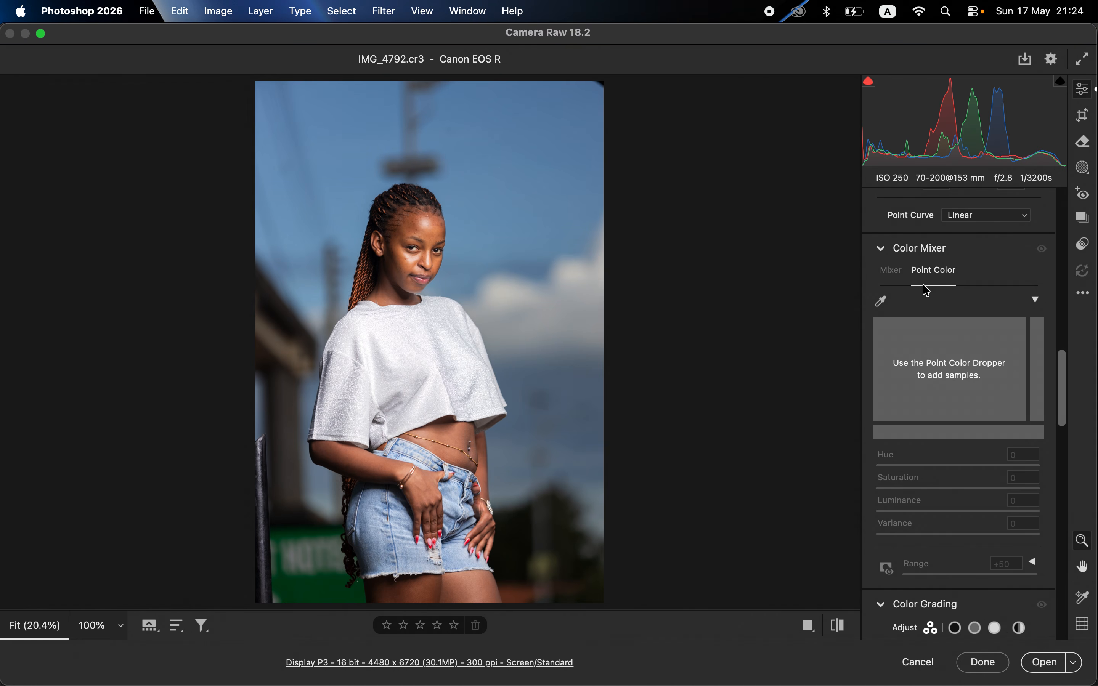
left_click(880, 300)
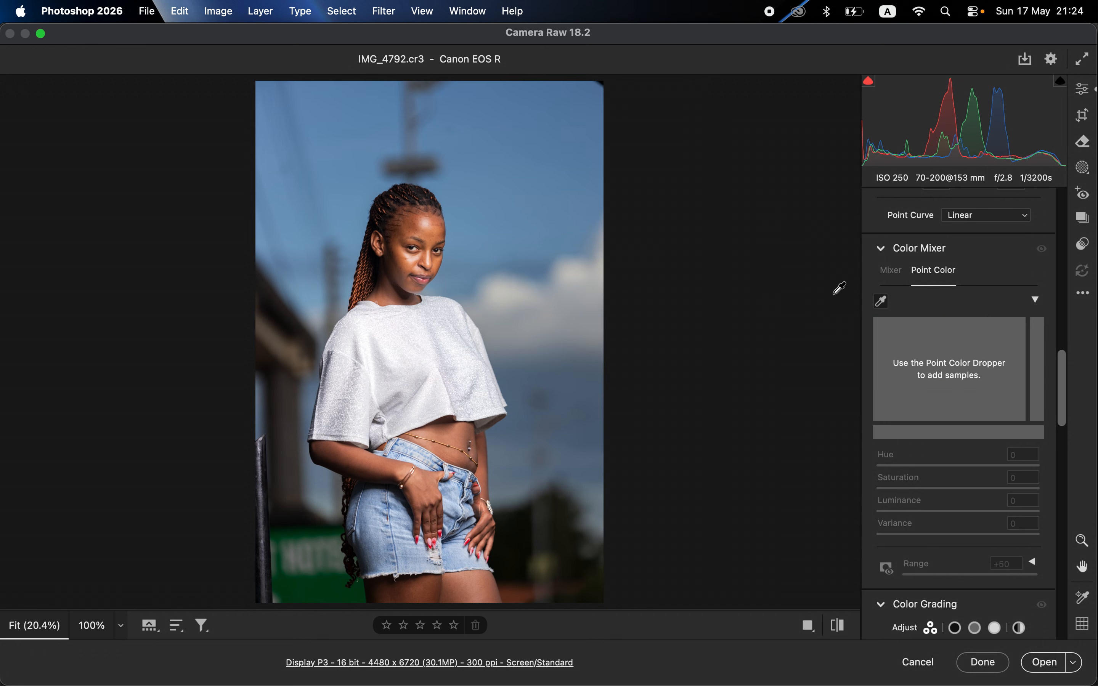
left_click(491, 230)
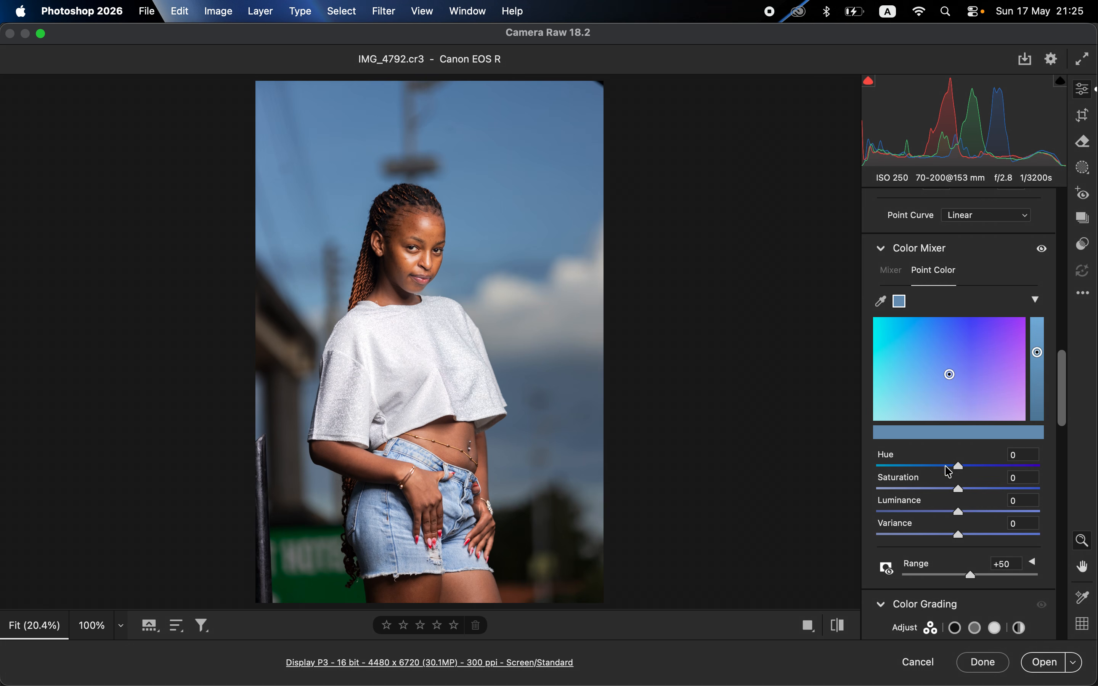
Step: Set the sky sample's Hue to +1, Saturation to +48 and Luminance to -4
left_click_drag(969, 495, 995, 491)
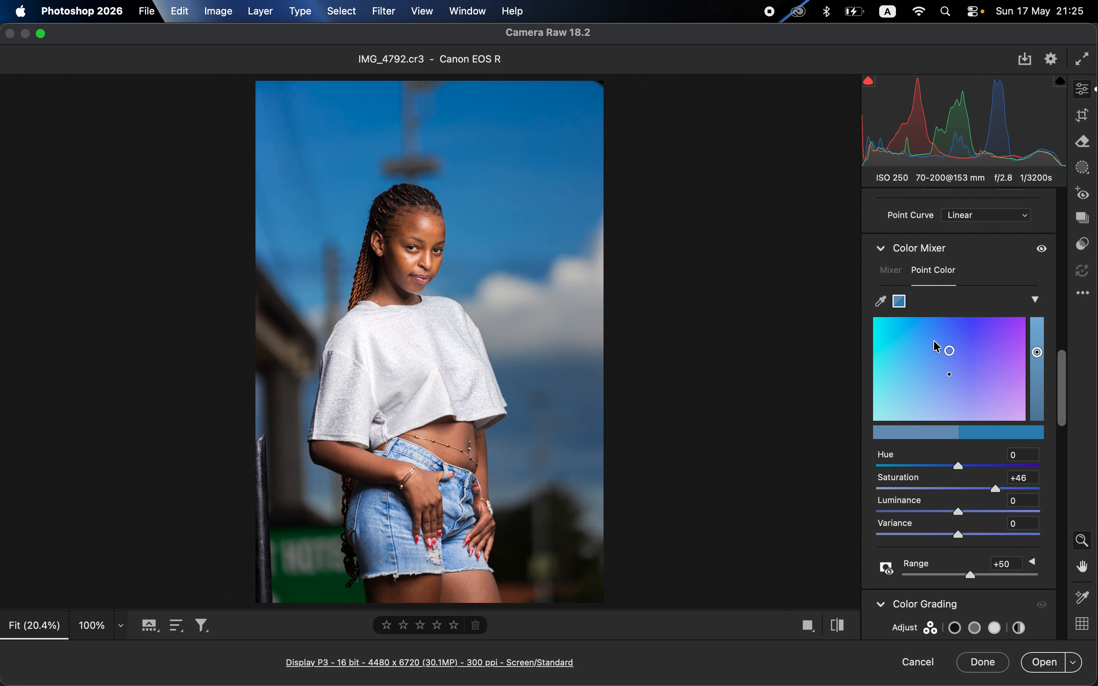
mouse_move(951, 350)
left_mouse_down()
mouse_move(948, 326)
mouse_move(954, 357)
left_mouse_up()
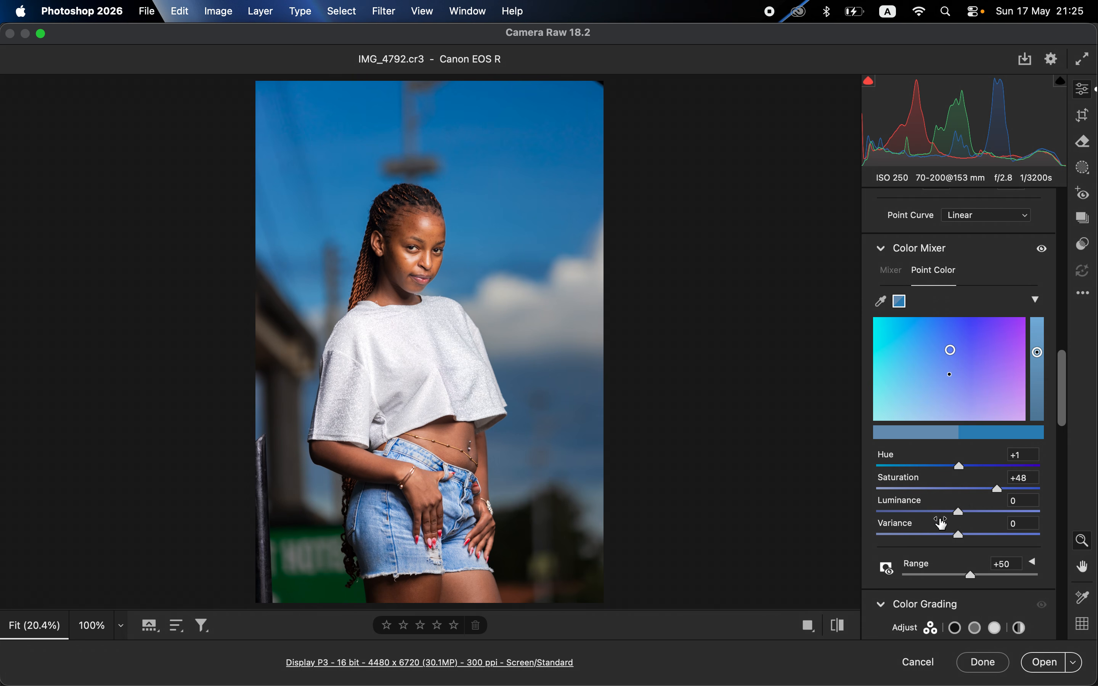
left_click_drag(939, 514, 889, 509)
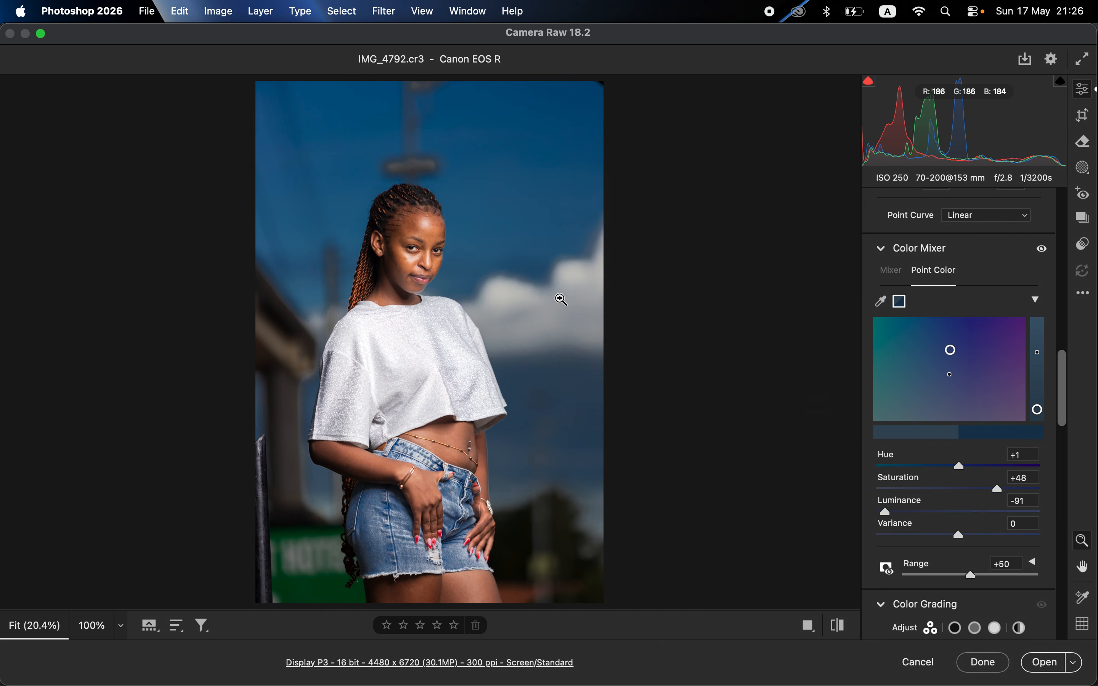
double_click(888, 513)
left_click_drag(958, 515, 957, 519)
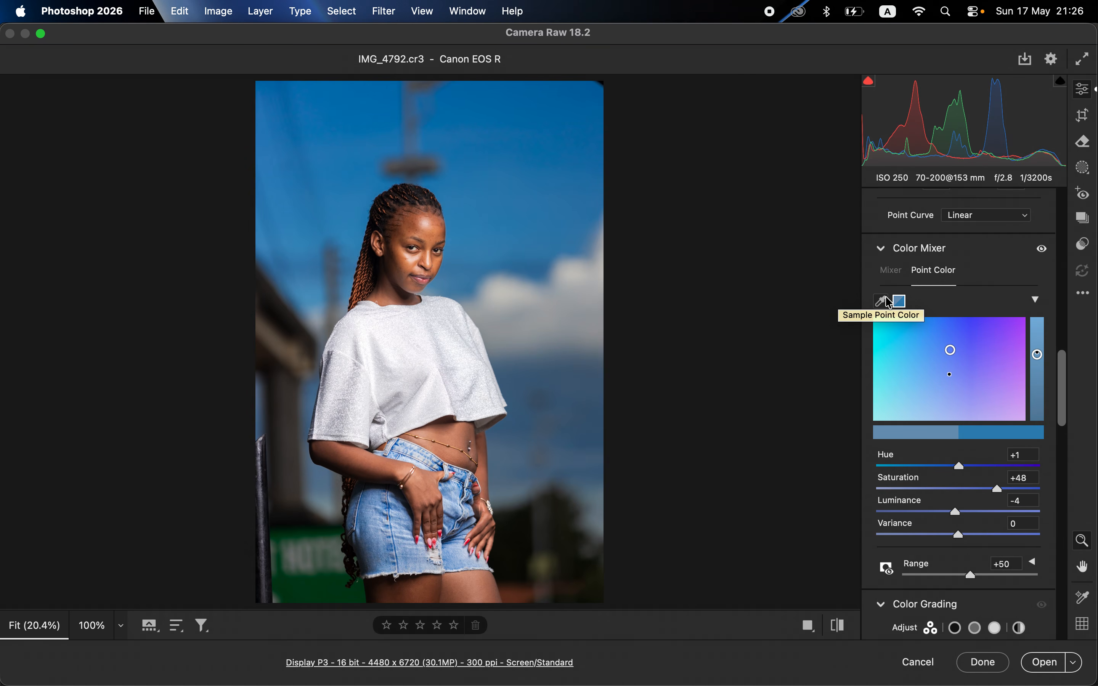
Step: Add a second Point Color sample from the skin at the woman's waist and set its Saturation to +5
left_click(891, 272)
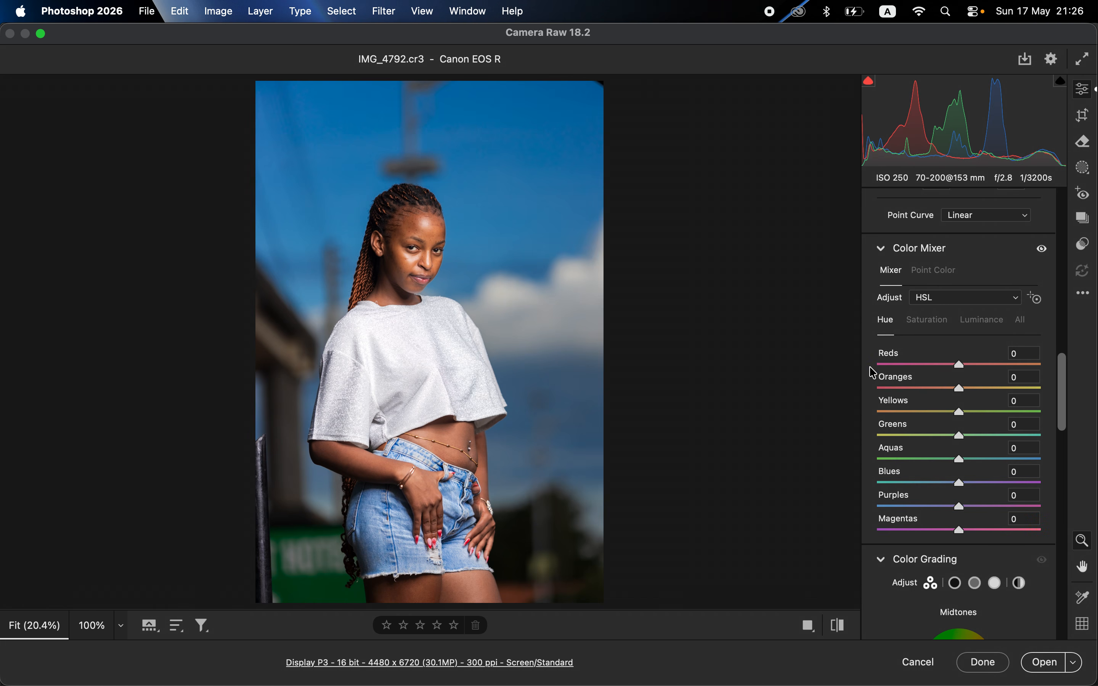
left_click(931, 271)
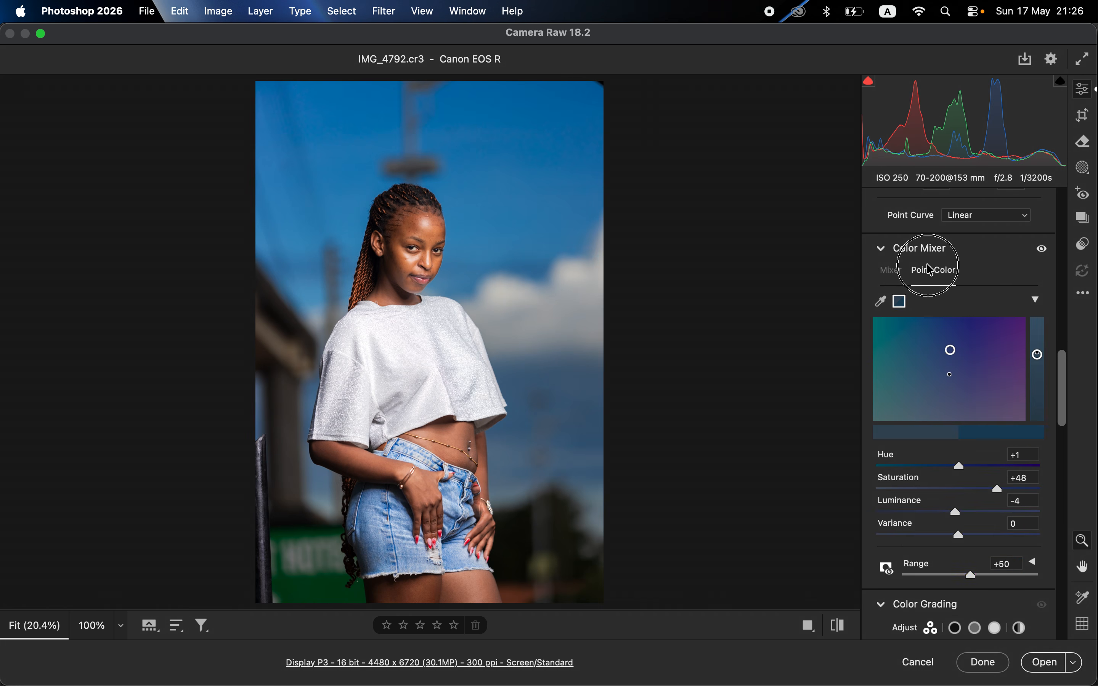
left_click(881, 302)
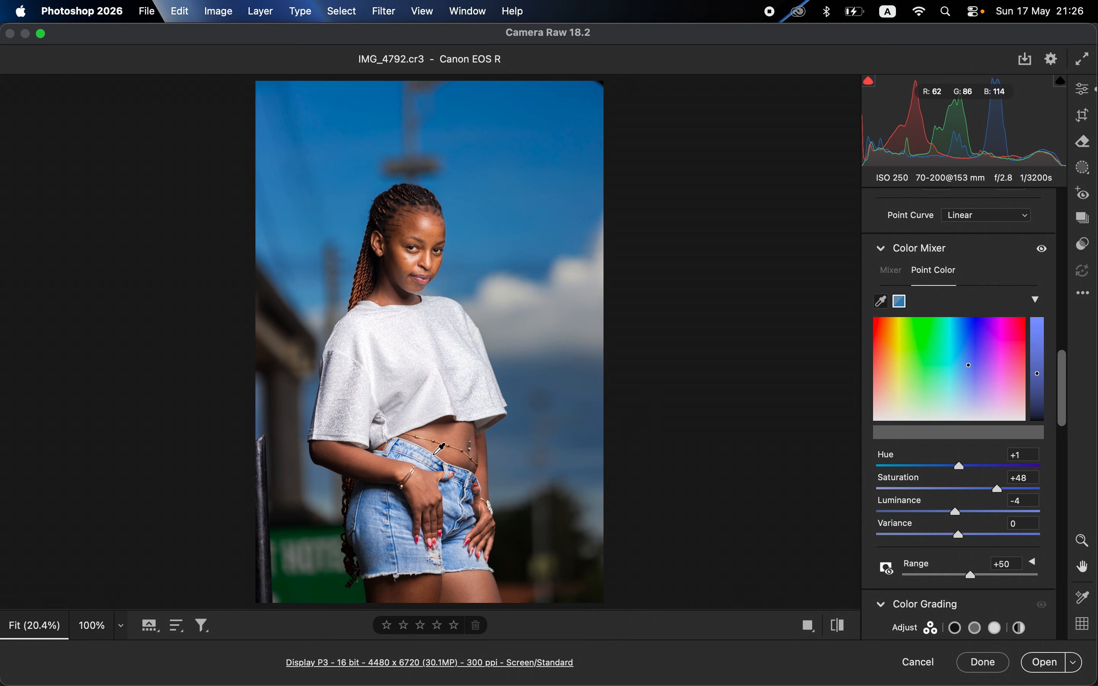
left_click(447, 440)
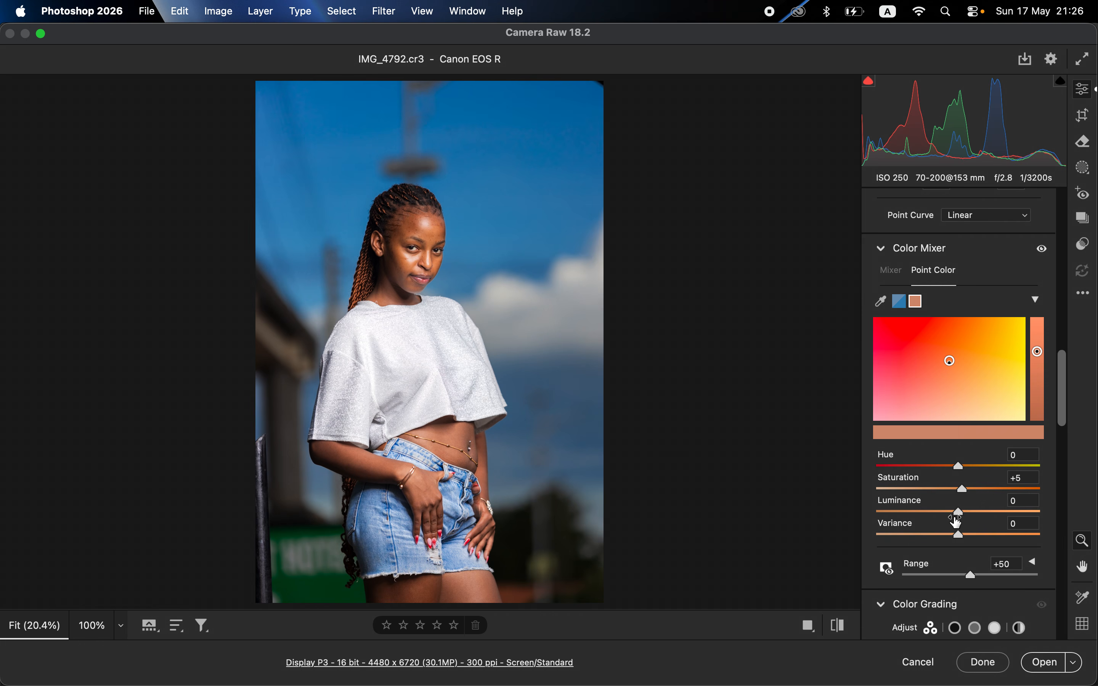
left_click_drag(963, 519, 960, 517)
Step: Set the Blues hue to -15 in the HSL mixer and try shifting the Greens hue toward aqua
left_click(892, 272)
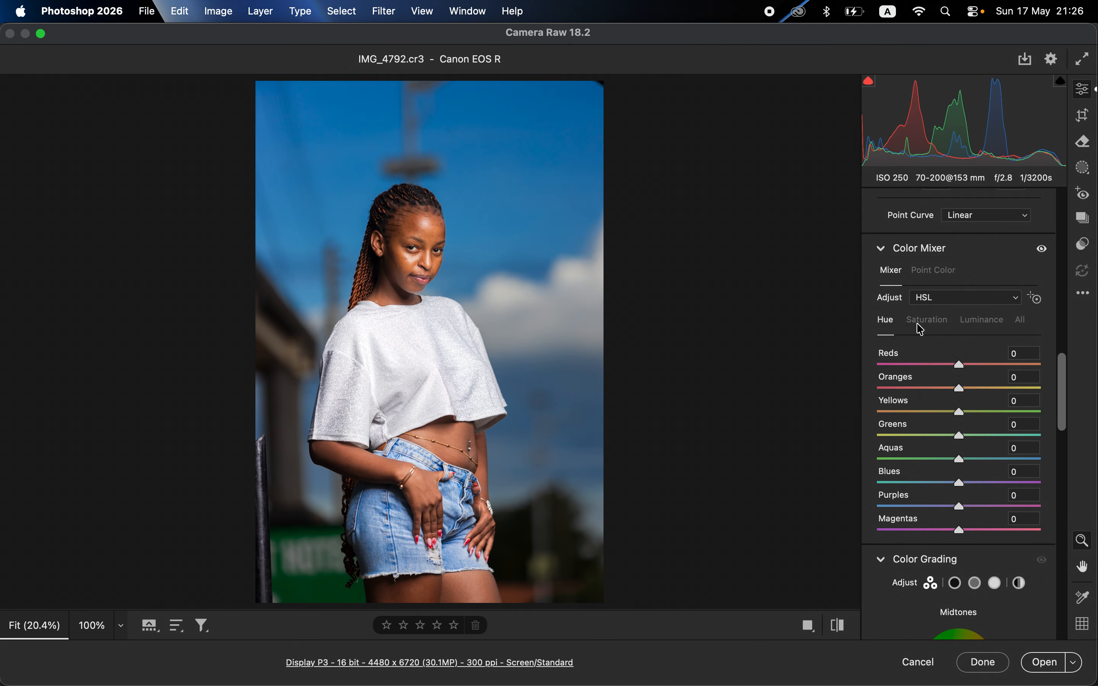
left_click(981, 320)
left_click(888, 320)
left_click_drag(965, 488, 989, 485)
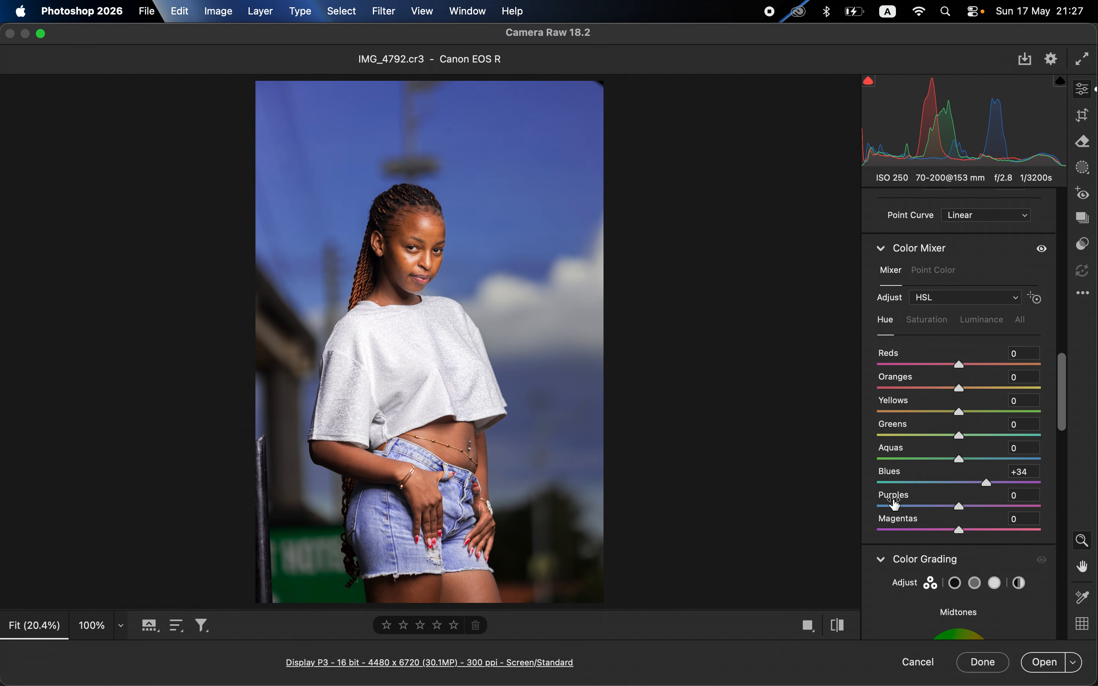
left_click_drag(988, 485, 918, 486)
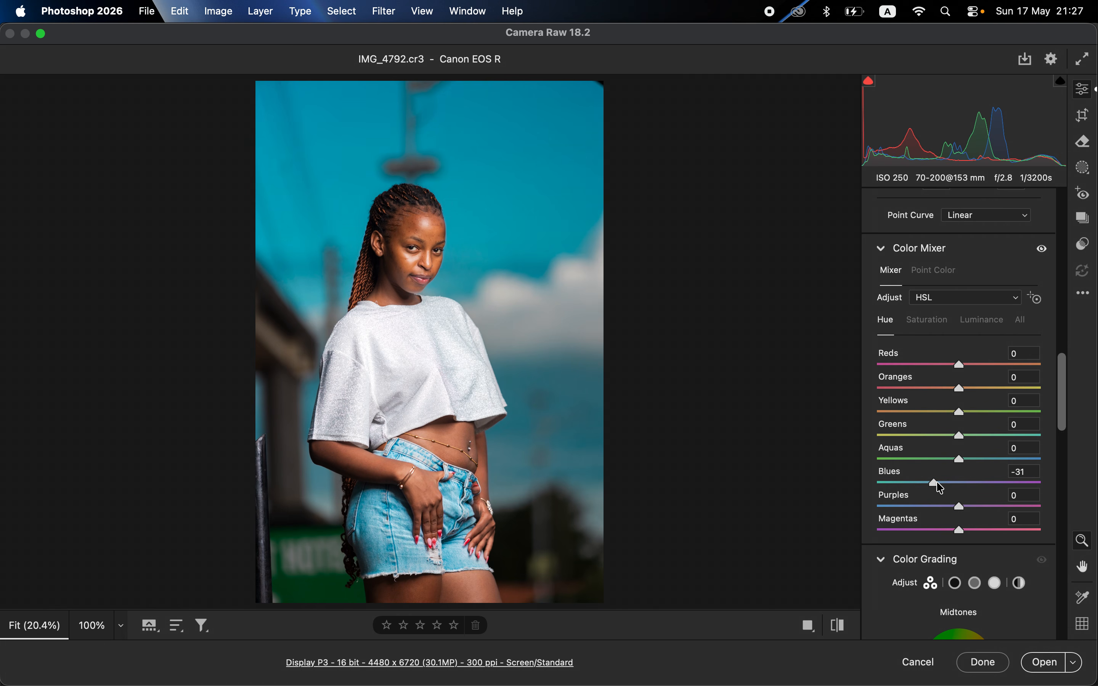
double_click(936, 483)
left_click_drag(959, 484, 949, 489)
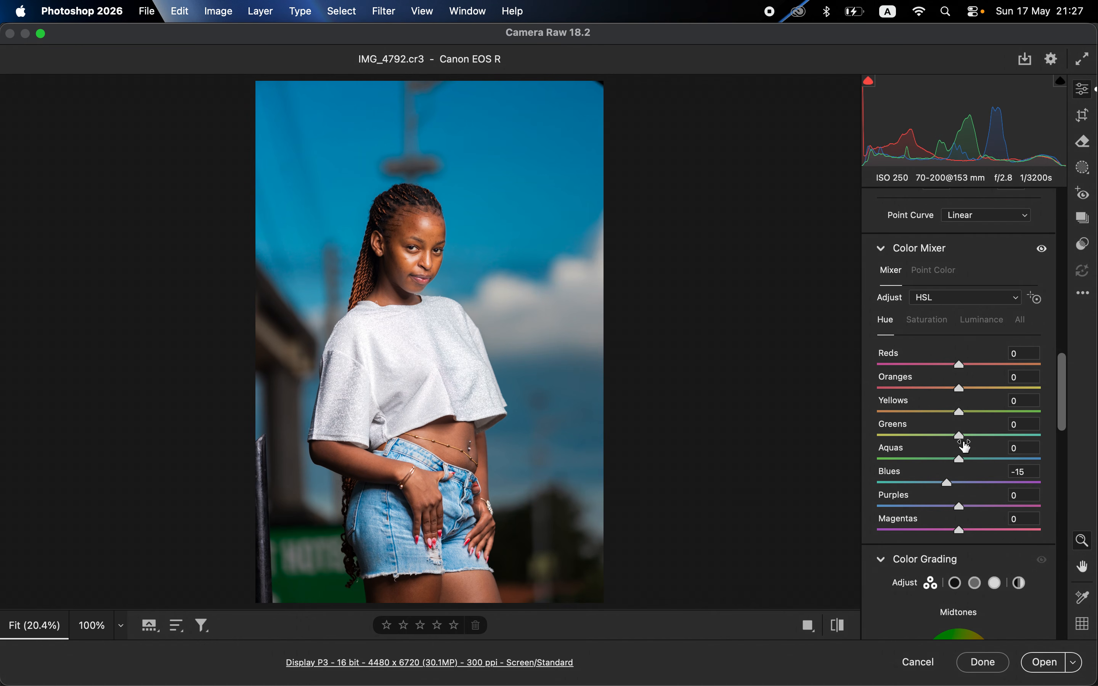
left_click_drag(969, 438, 1008, 434)
Step: Set the HSL saturation of Greens to -8 and Blues to +4, and compare the photo with and without the Color Mixer adjustments
left_click(934, 323)
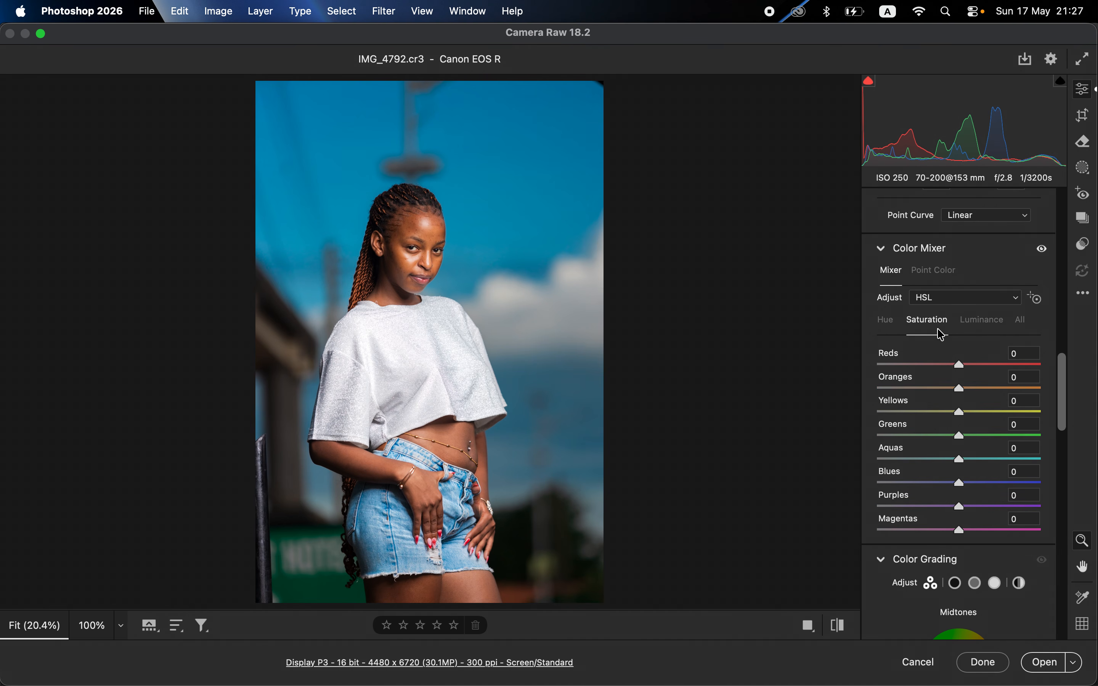
left_click(941, 437)
mouse_move(939, 437)
left_mouse_down()
mouse_move(929, 436)
mouse_move(952, 436)
left_mouse_up()
left_click_drag(959, 484, 965, 482)
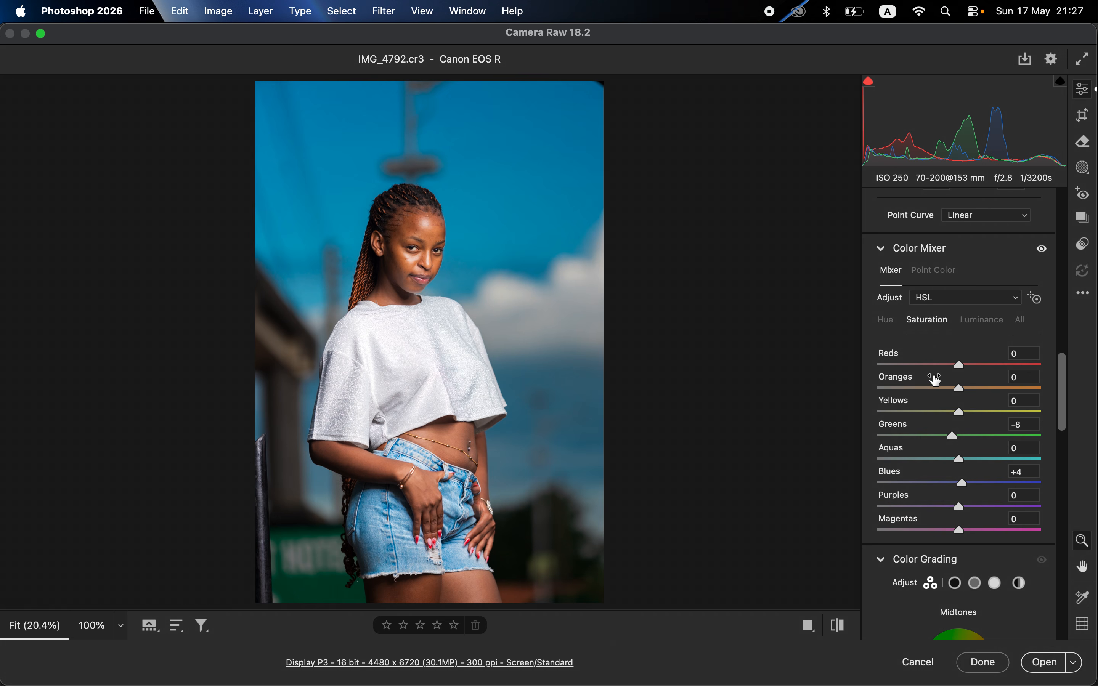
left_click(1041, 253)
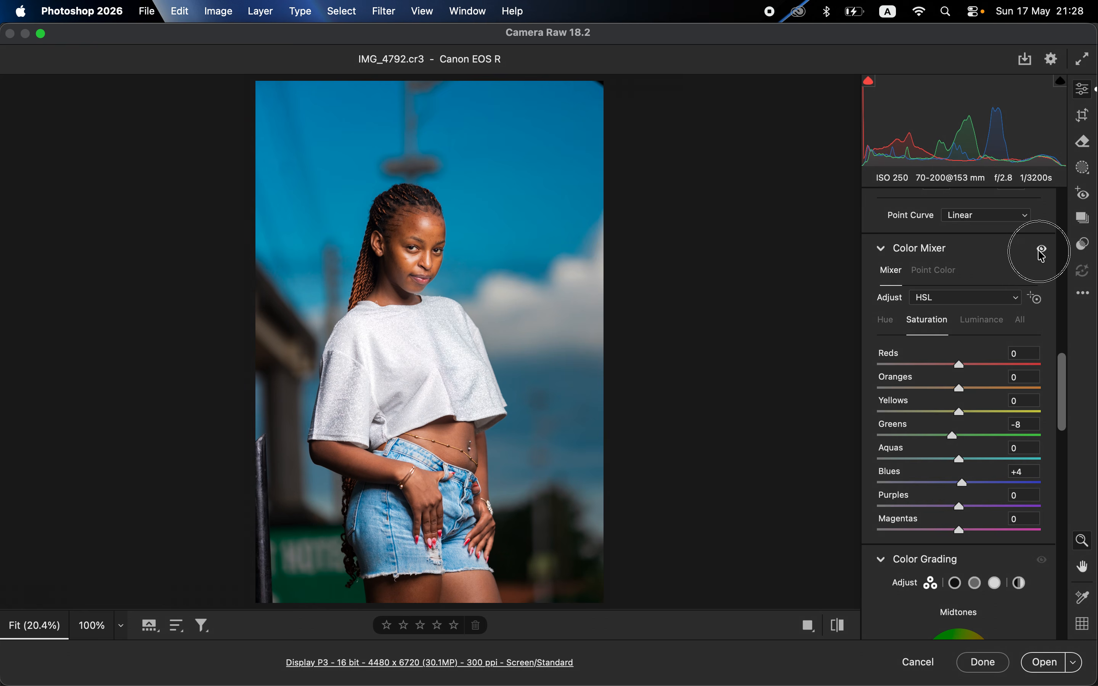
left_click(1041, 252)
left_click(1042, 253)
left_click(1044, 254)
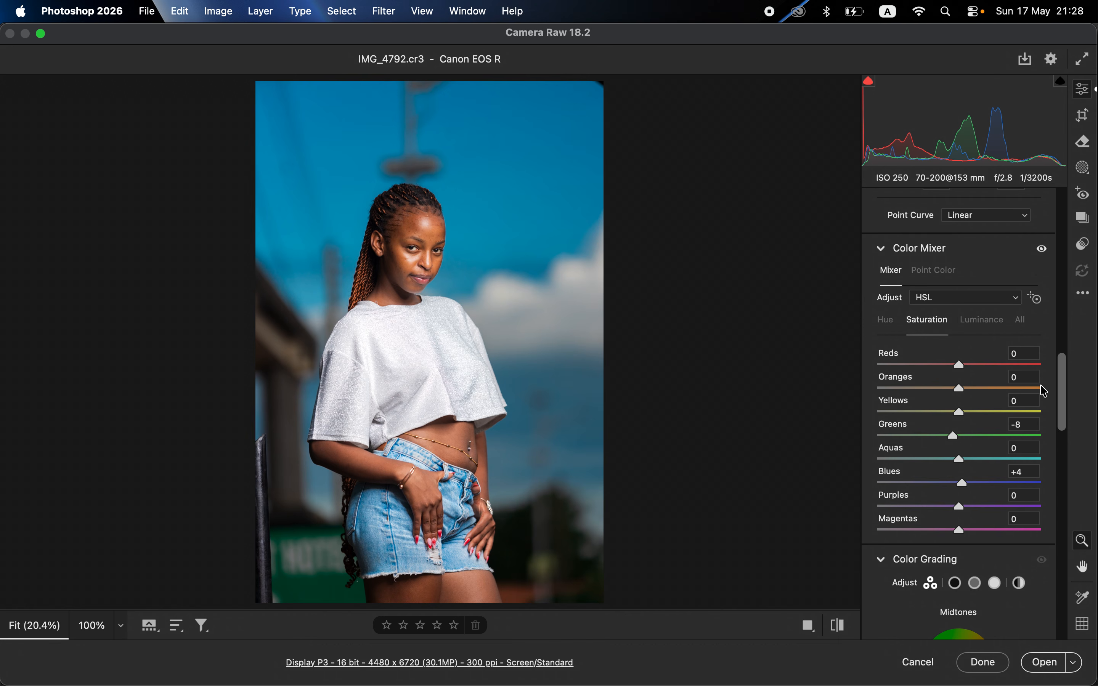
Step: Tint the midtones warm orange in Color Grading, at about hue 38 and saturation 18
left_click_drag(1063, 405, 1060, 454)
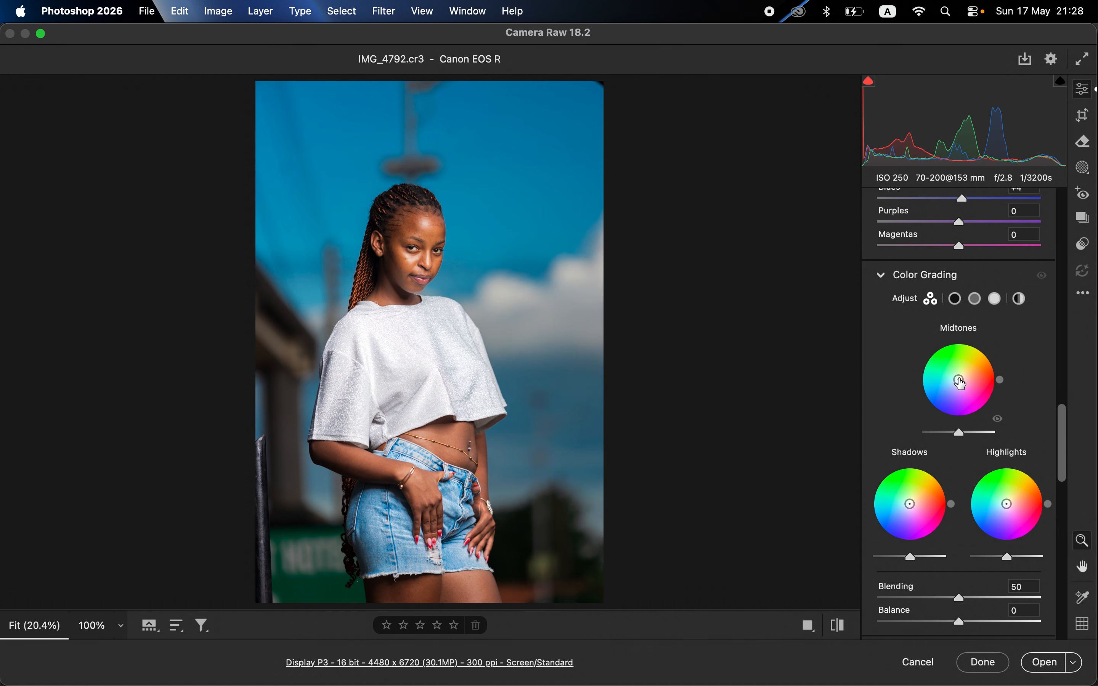
left_click_drag(959, 379, 963, 376)
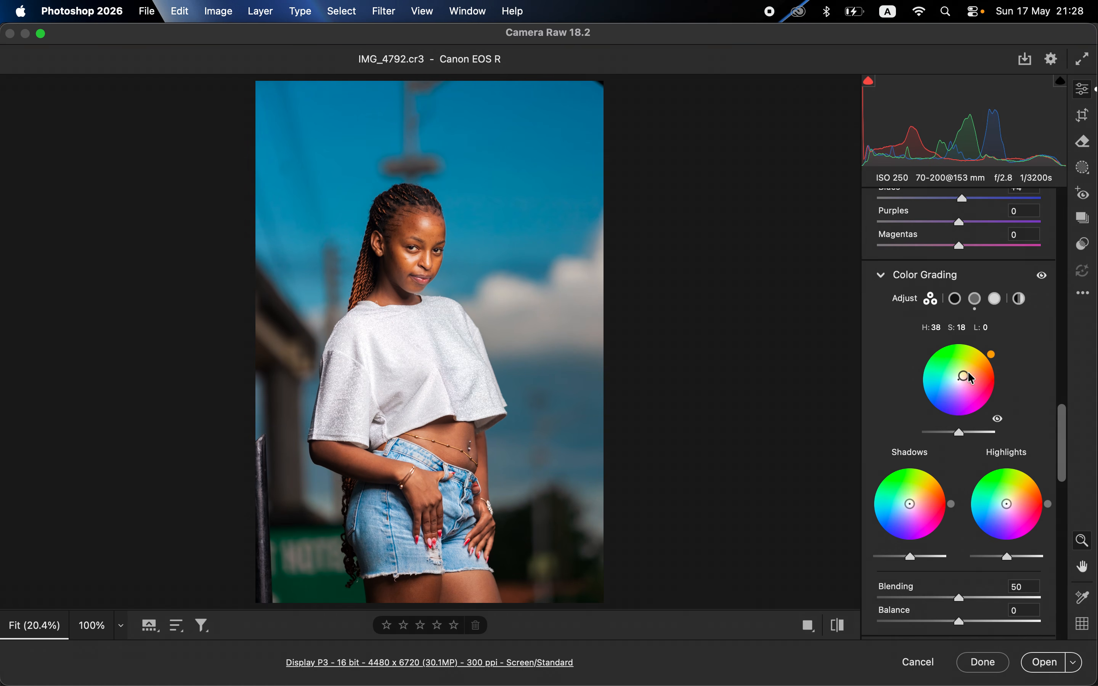
mouse_move(965, 376)
left_mouse_down()
mouse_move(980, 367)
mouse_move(964, 374)
left_mouse_up()
left_click_drag(966, 376, 964, 379)
Step: Compare the photo with and without the Color Grading adjustments
left_click(1043, 276)
left_click(1042, 276)
left_click(1044, 278)
left_click(1042, 277)
left_click(1042, 277)
left_click(1043, 278)
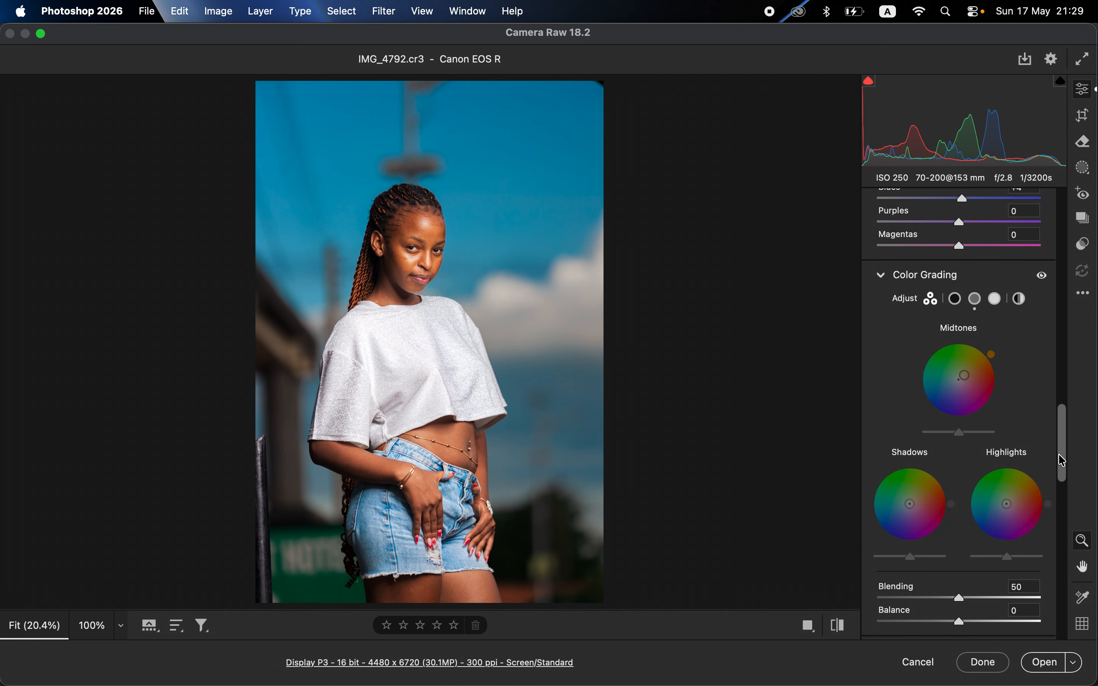
Step: Set the Red Primary saturation to +4 in Calibration, then try its hue at +28 and reset the hue to 0
left_click_drag(1062, 460, 1060, 626)
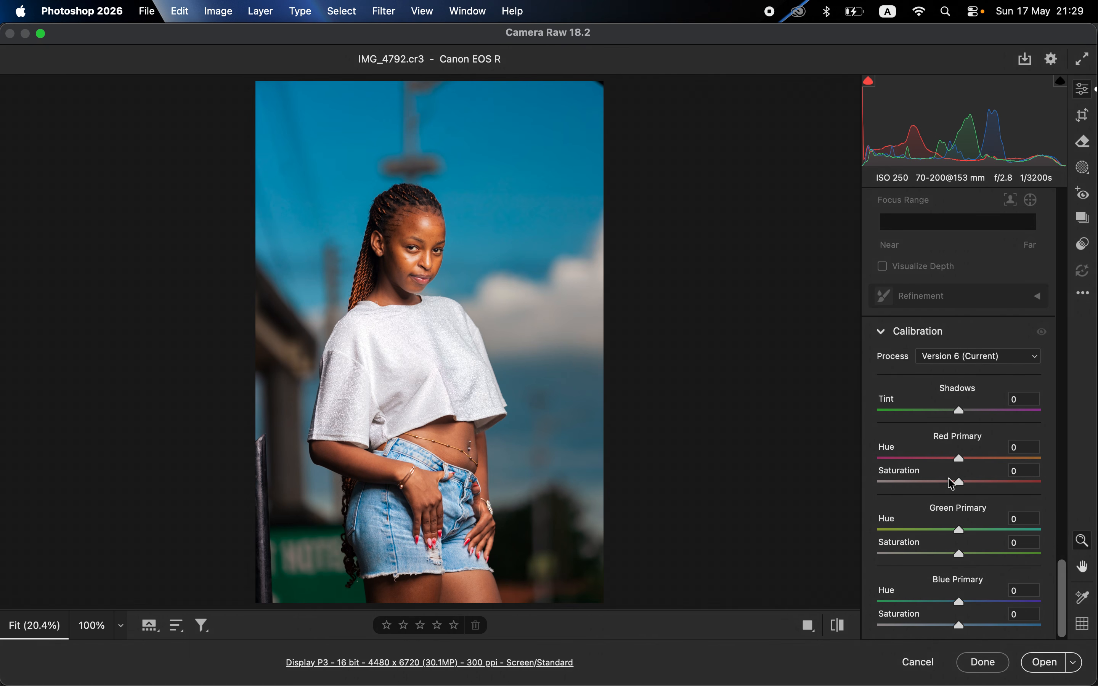
left_click_drag(965, 486, 870, 479)
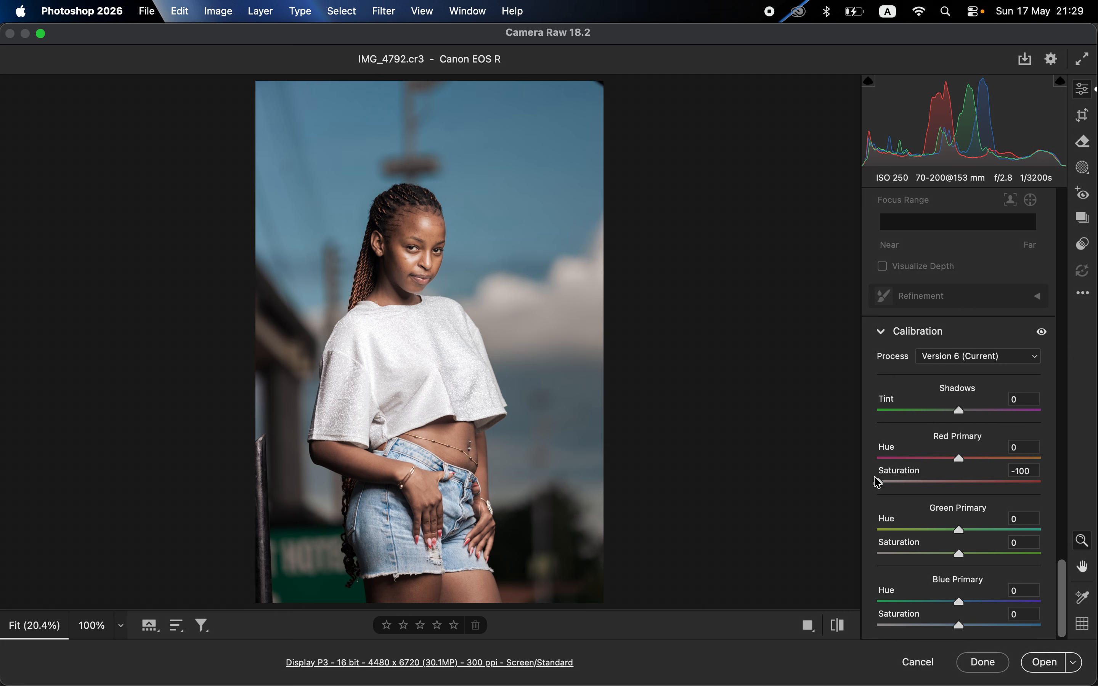
left_click_drag(888, 486, 965, 481)
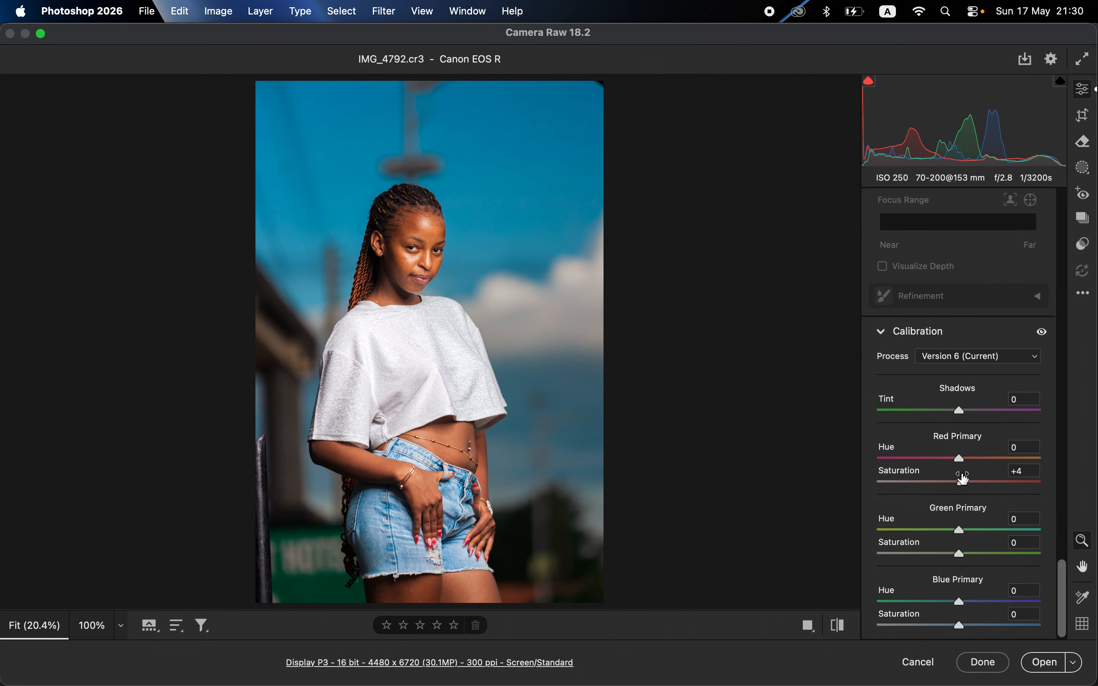
left_click_drag(959, 459, 987, 457)
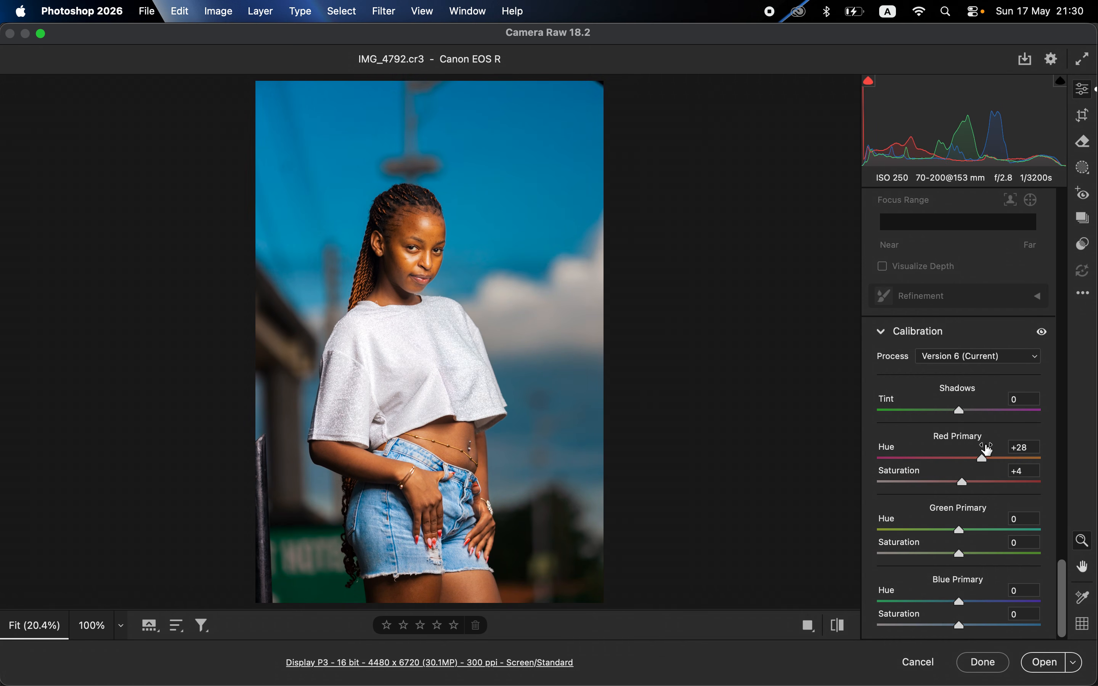
double_click(986, 459)
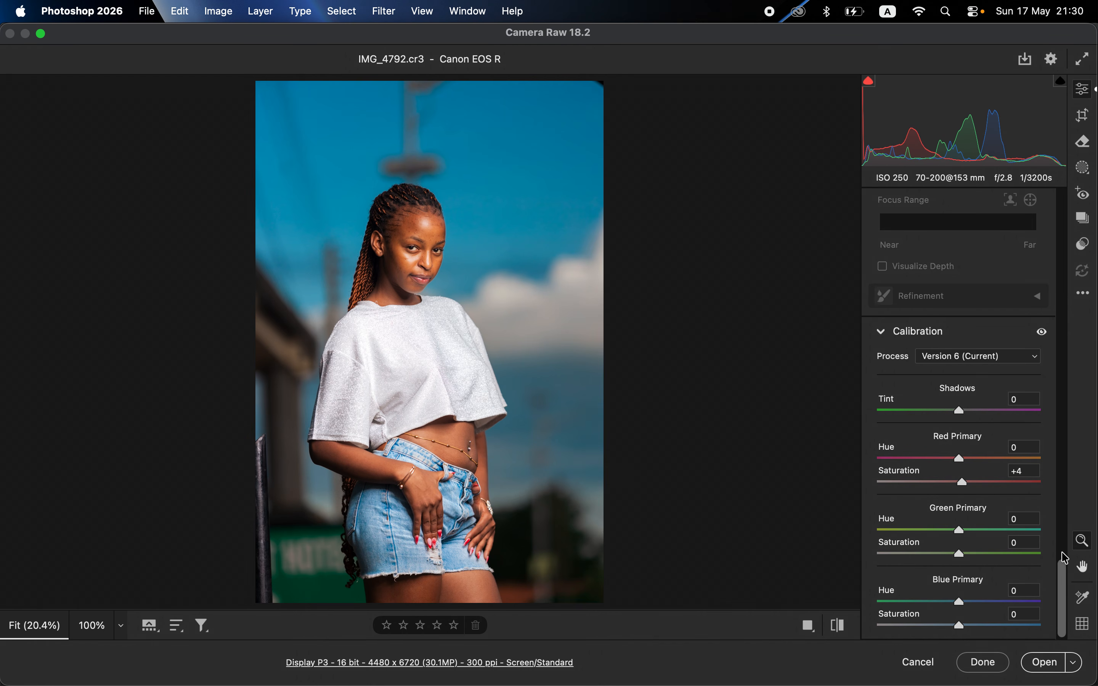
Step: Set the Blue Primary saturation to +7 and compare the photo with and without the Calibration adjustments
left_click(1067, 603)
left_click_drag(961, 627, 1043, 627)
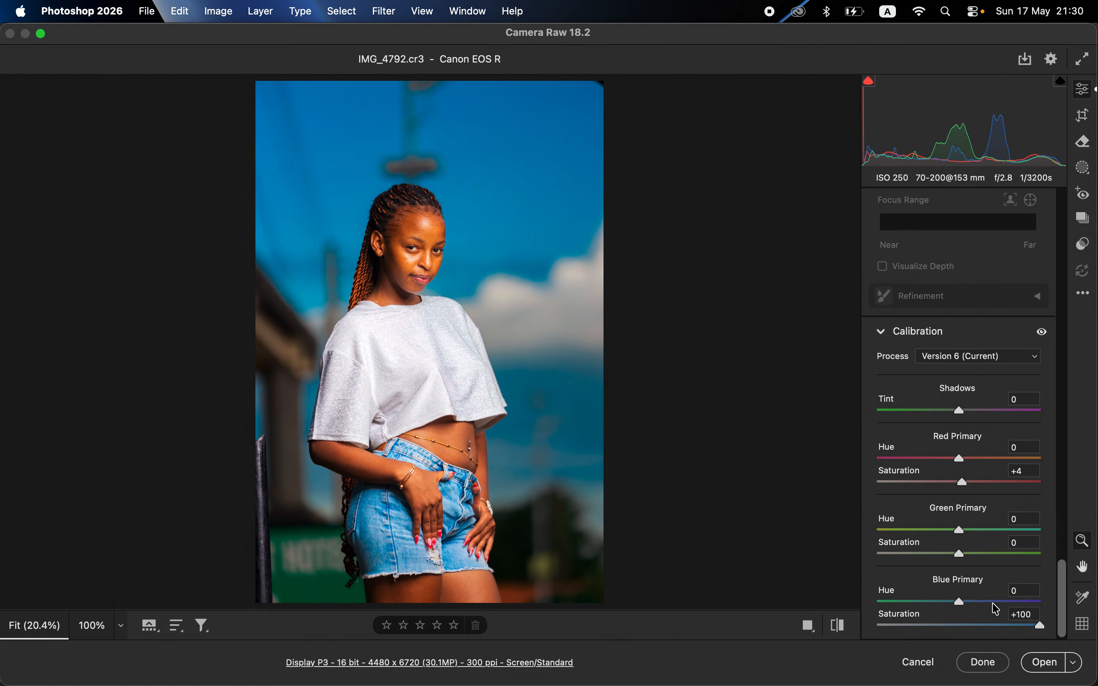
left_click(969, 629)
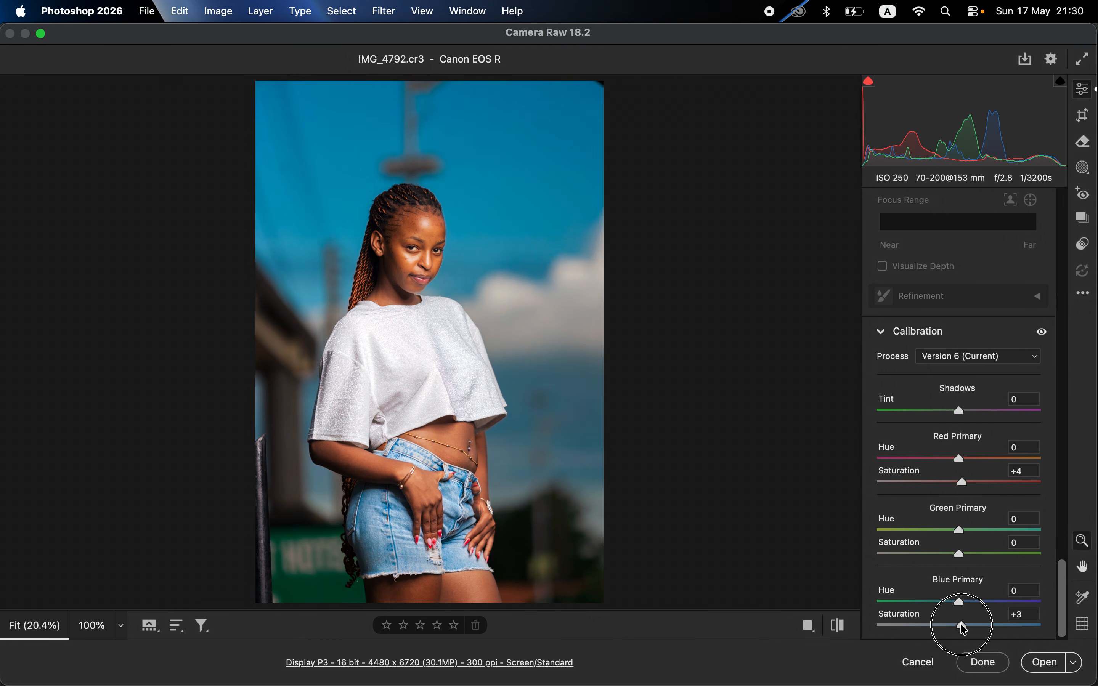
left_click_drag(963, 623, 964, 624)
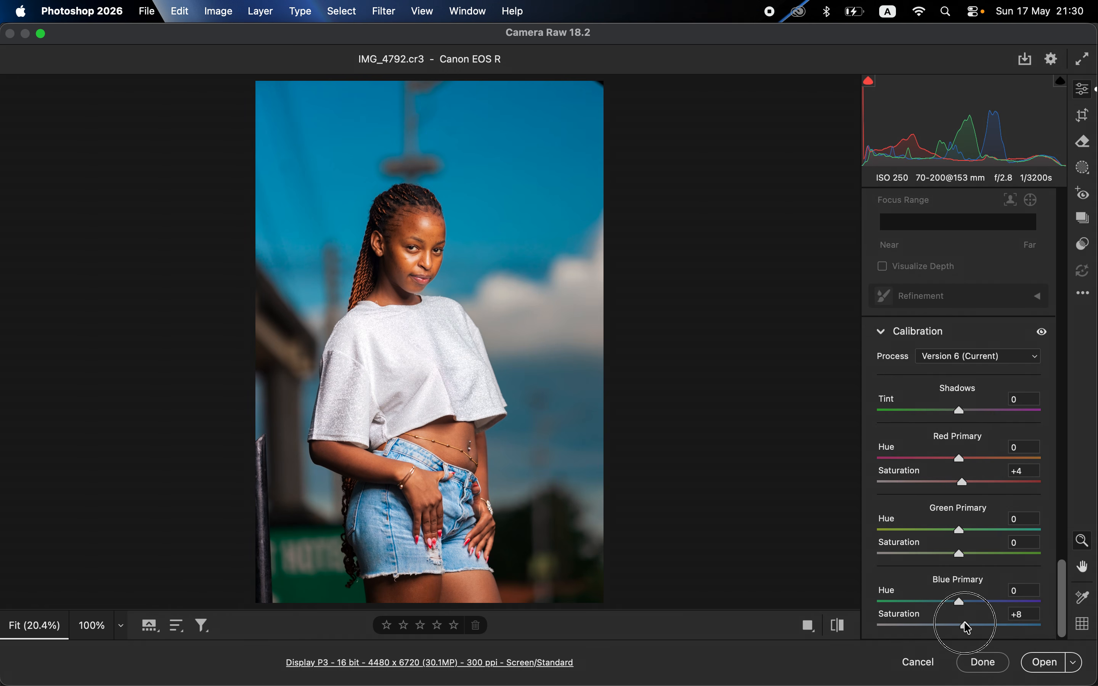
left_click_drag(964, 627, 962, 628)
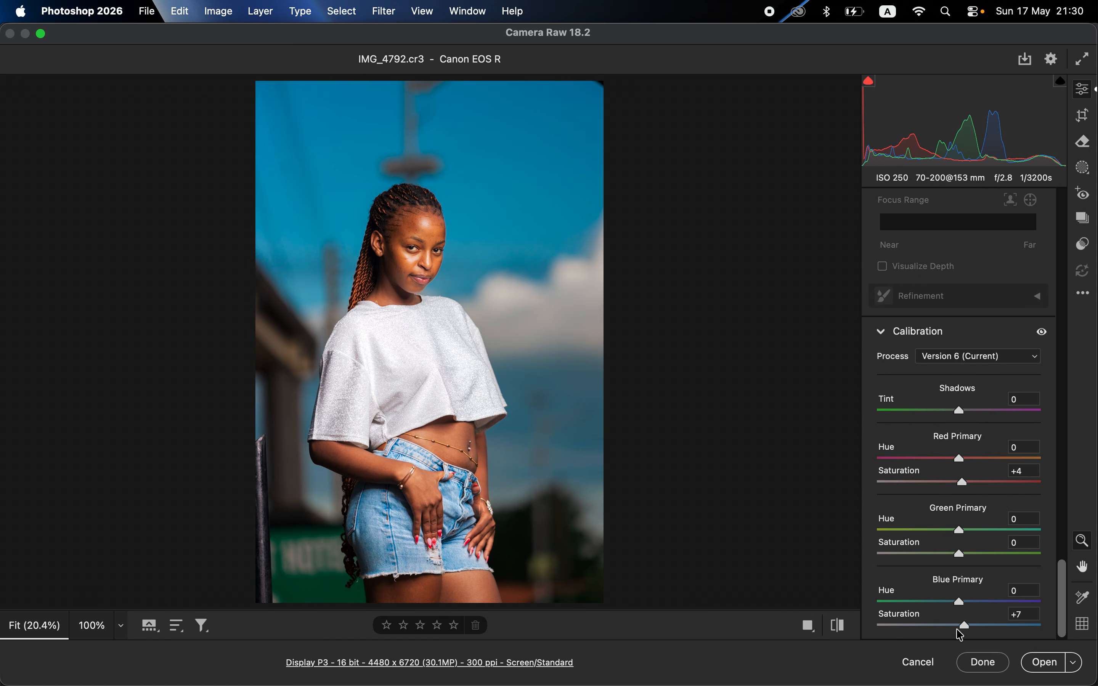
left_click(1043, 335)
left_click(1042, 336)
Step: Compare the fully edited portrait with its default, unedited settings and return to the current edit
left_click(844, 629)
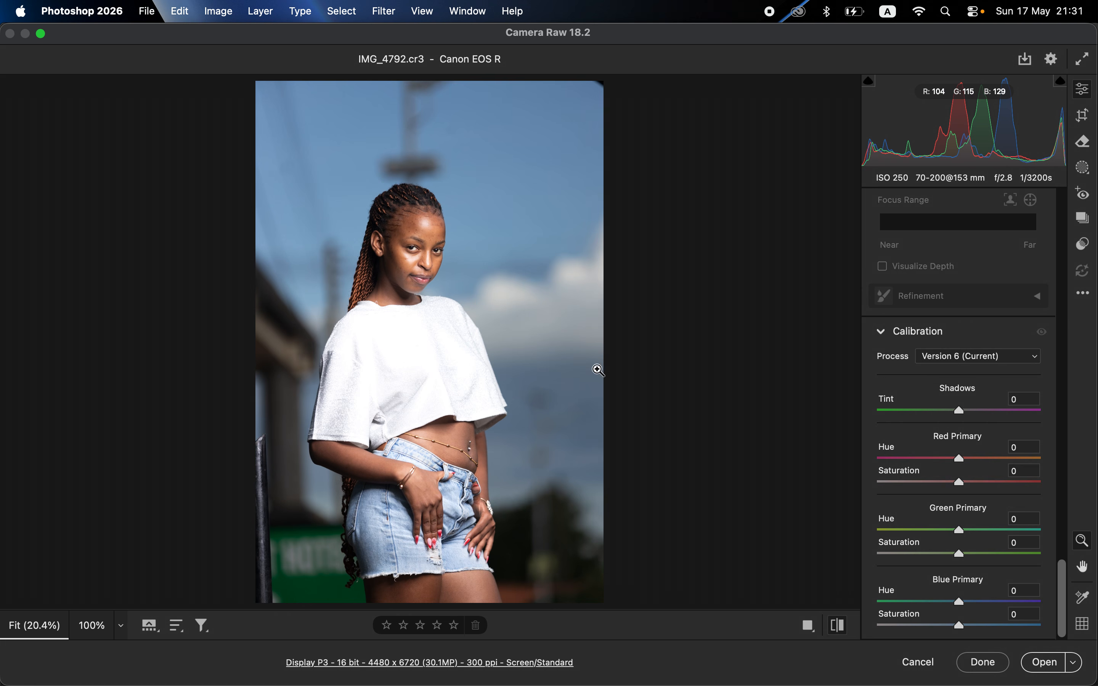
left_click(840, 627)
left_click(840, 628)
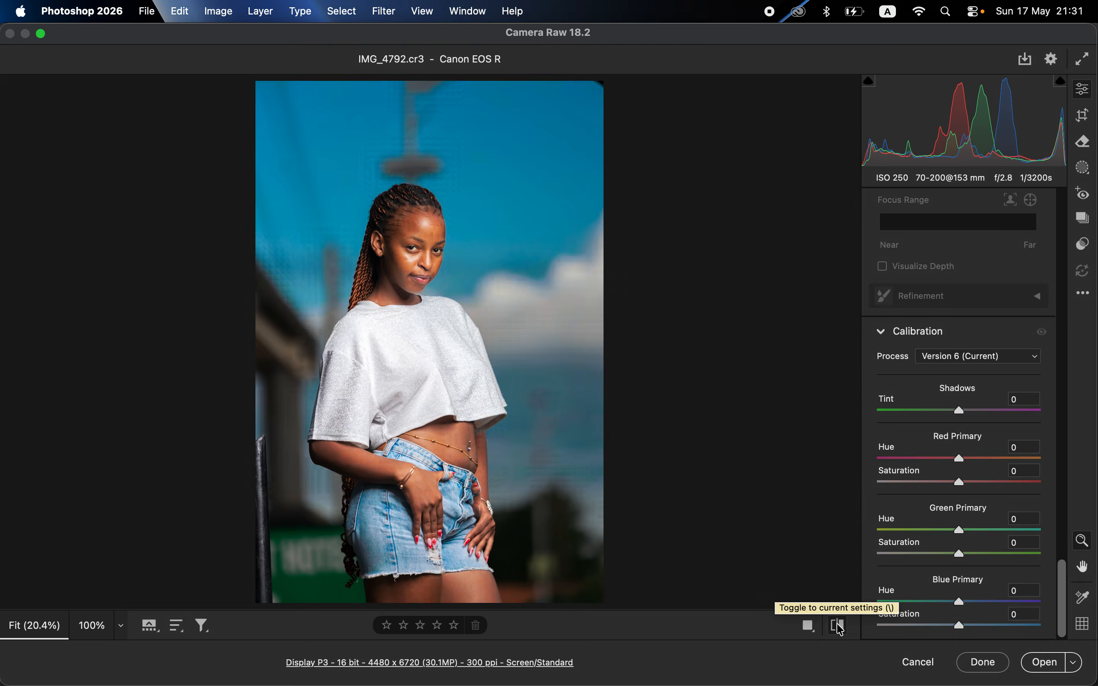
left_click(841, 630)
left_click(841, 631)
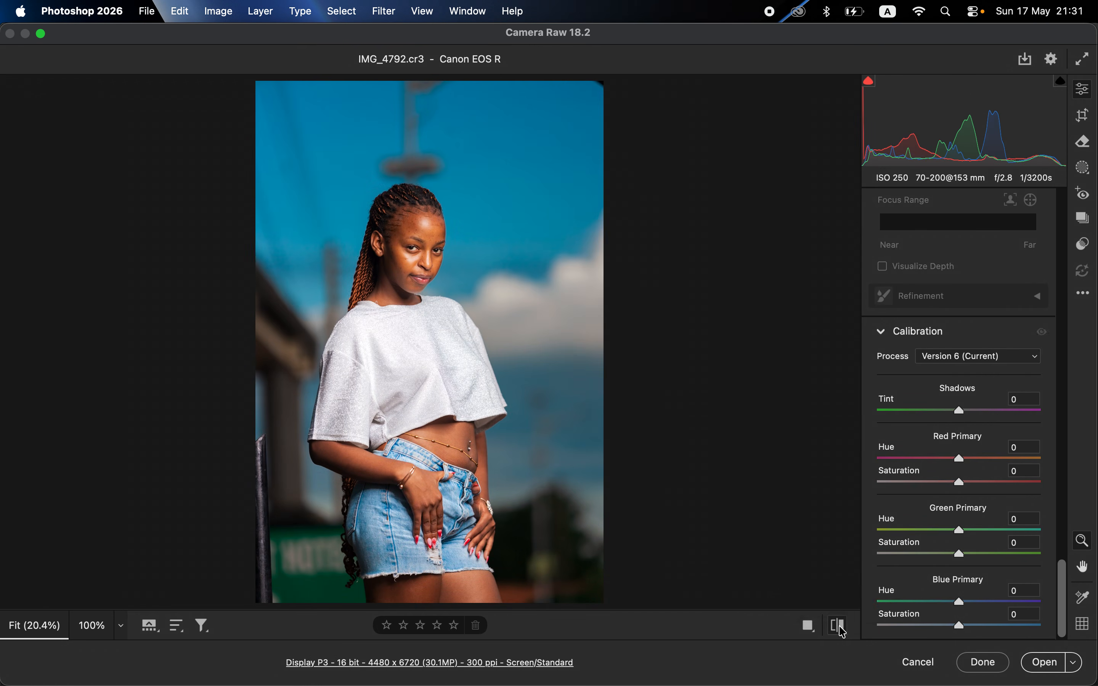
left_click(841, 631)
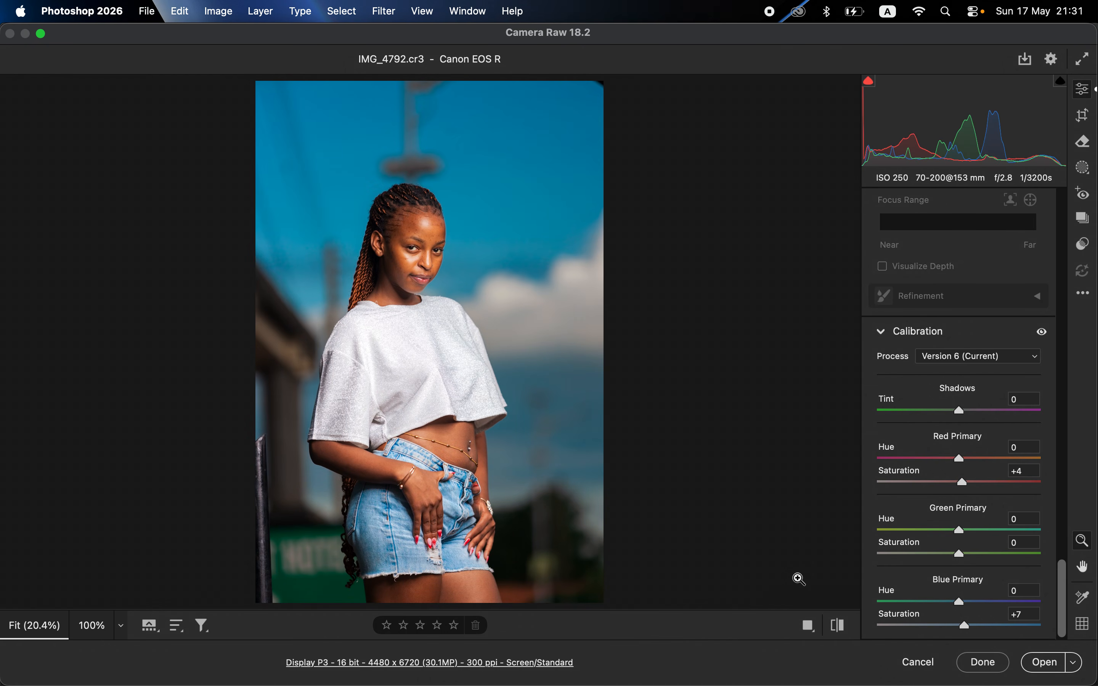